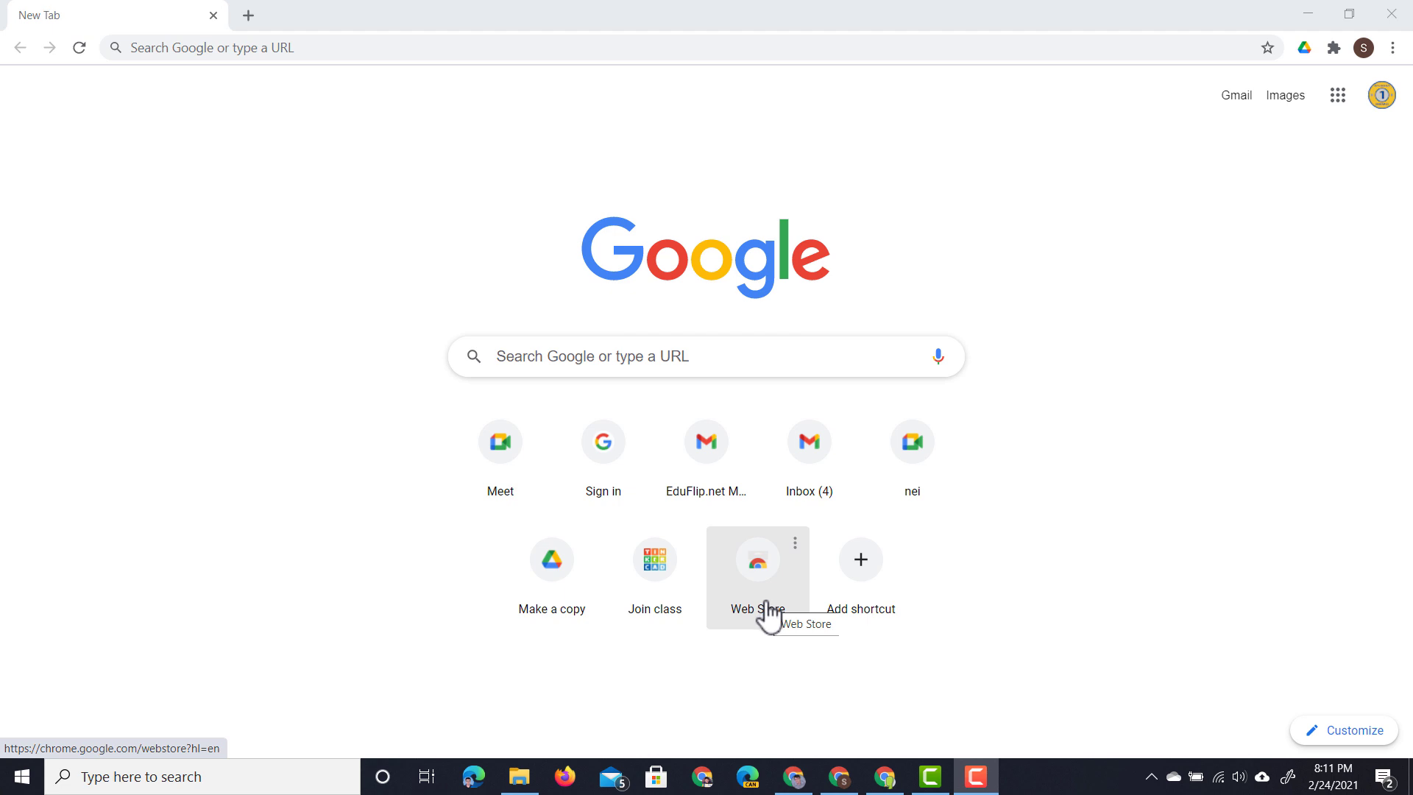
Go to recordcast.com and start its online screen recorder
left_click(311, 48)
type("recordcast.com")
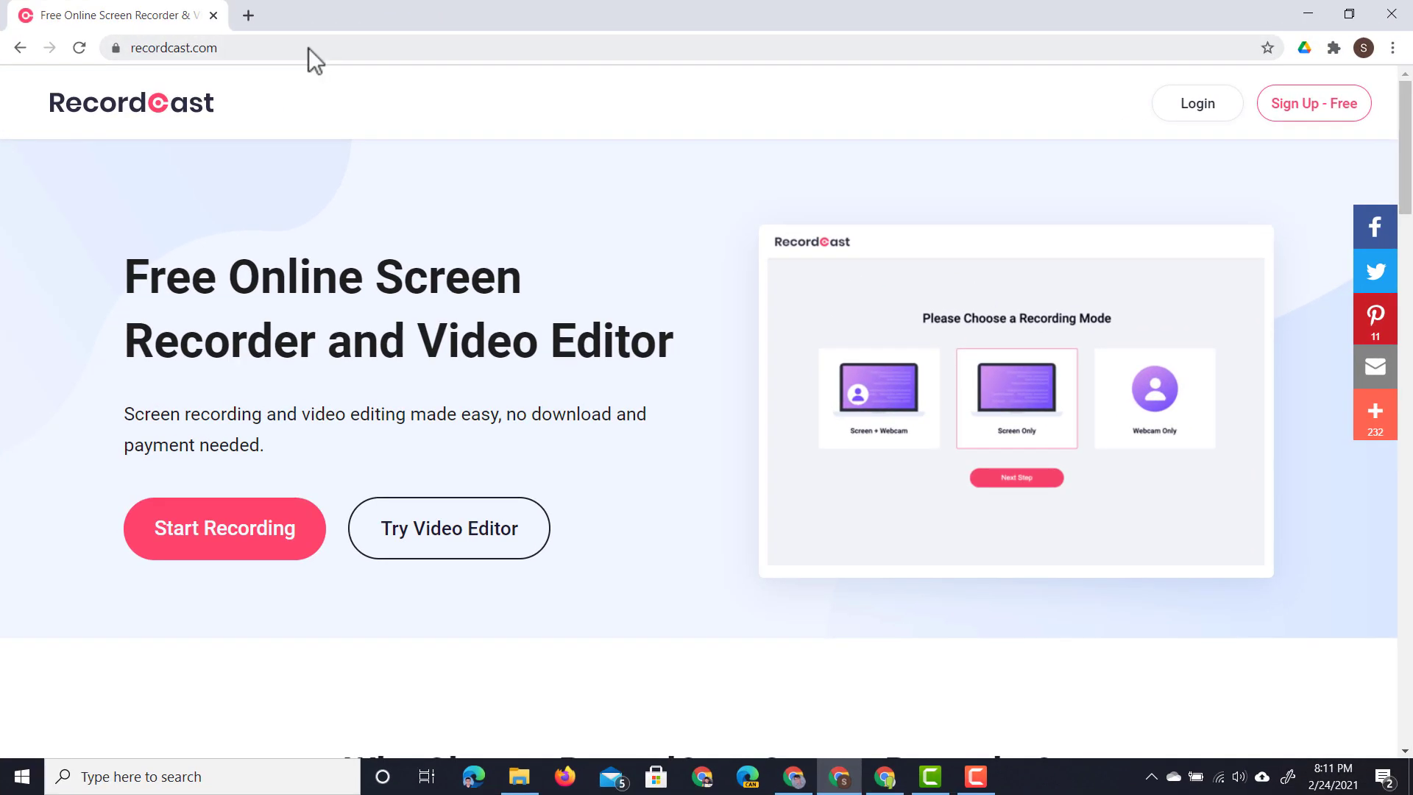
left_click(274, 528)
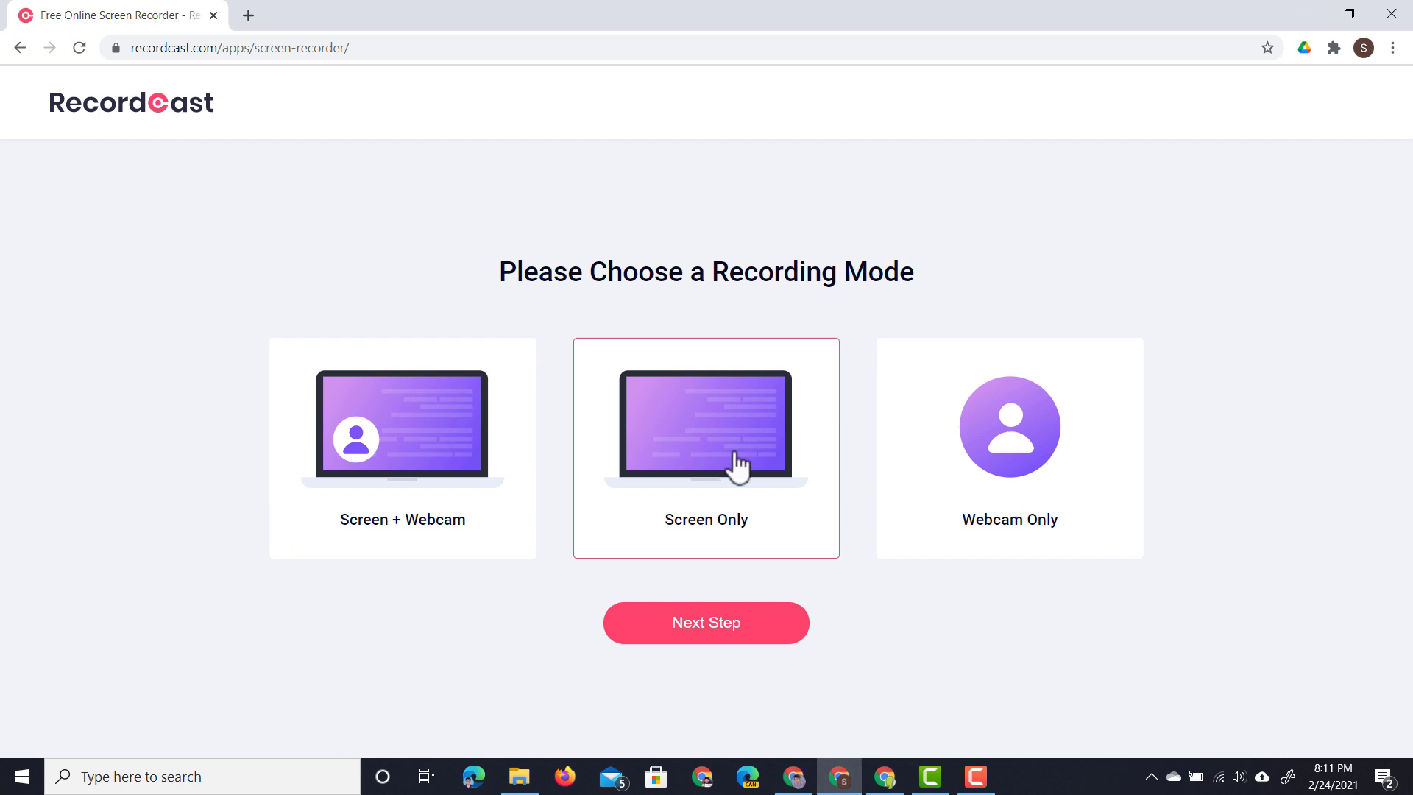
Choose Screen Only mode and, after trying the other audio options, keep Microphone + System audio
left_click(722, 627)
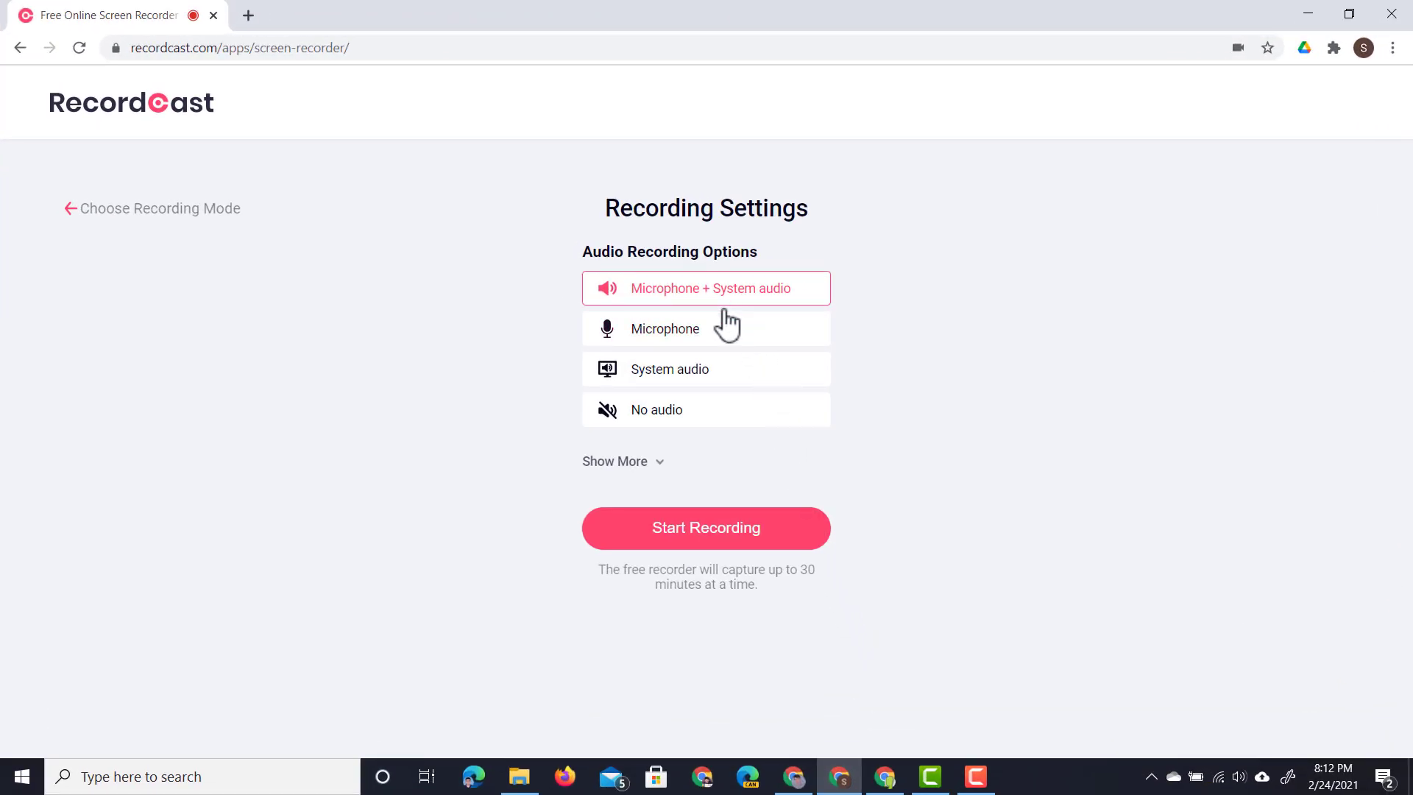
left_click(705, 335)
left_click(694, 387)
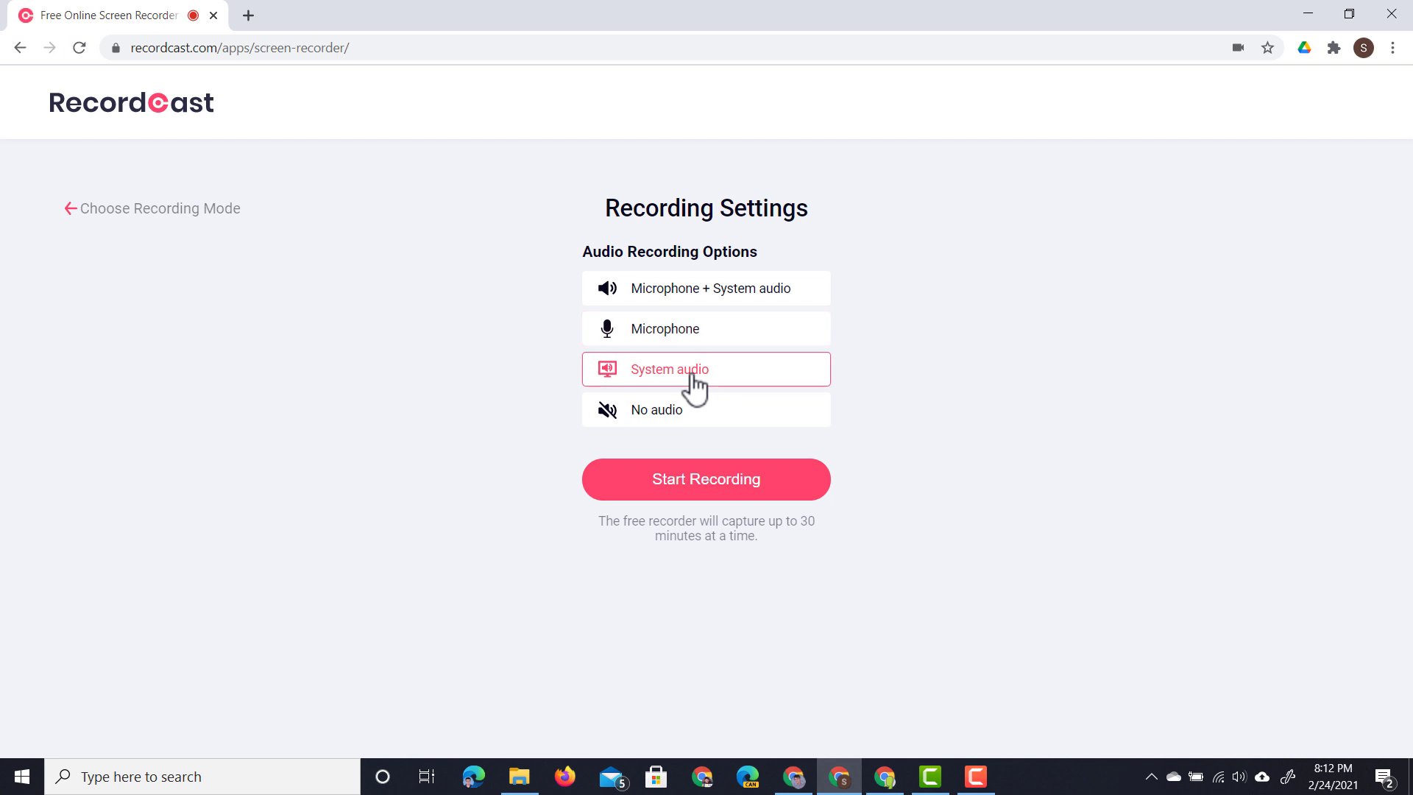
left_click(685, 419)
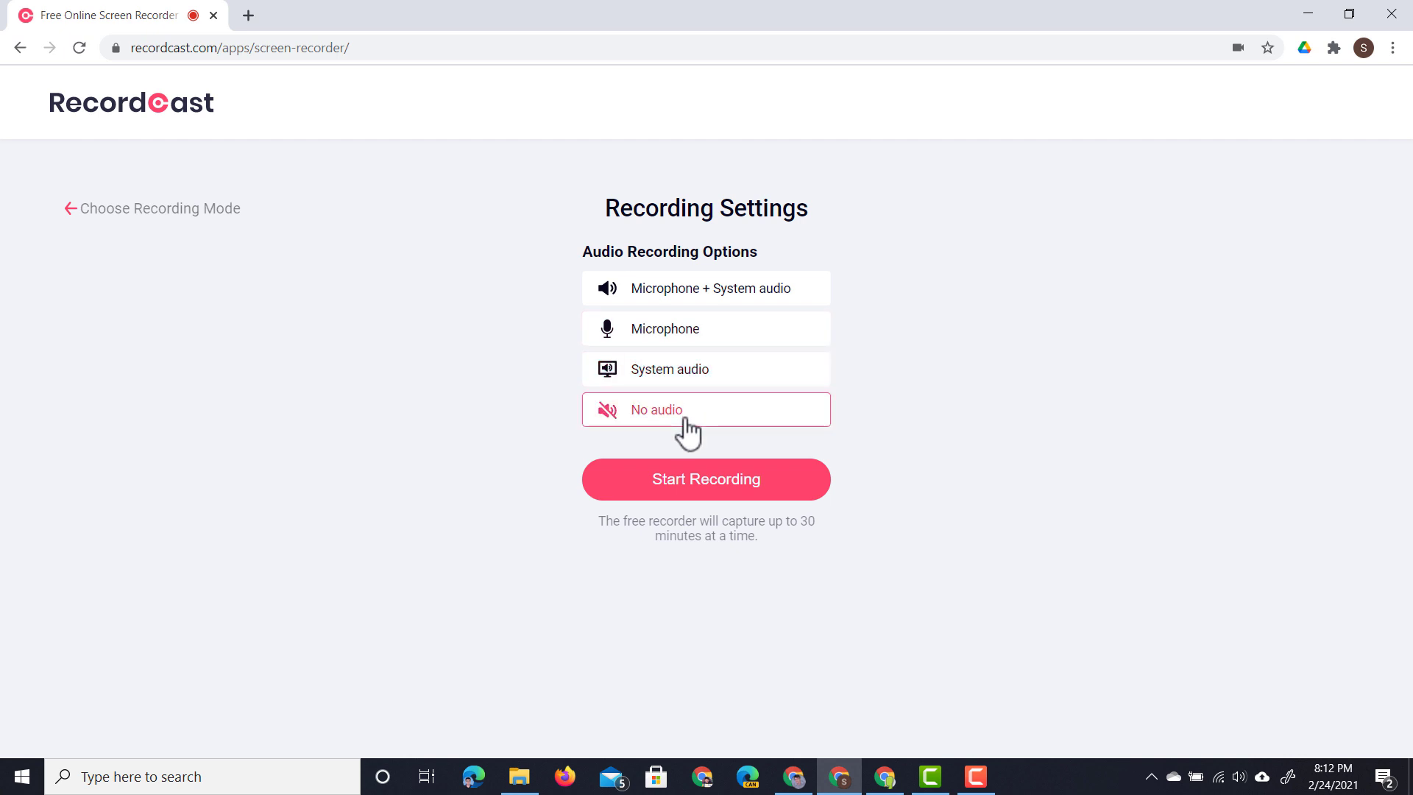
left_click(680, 293)
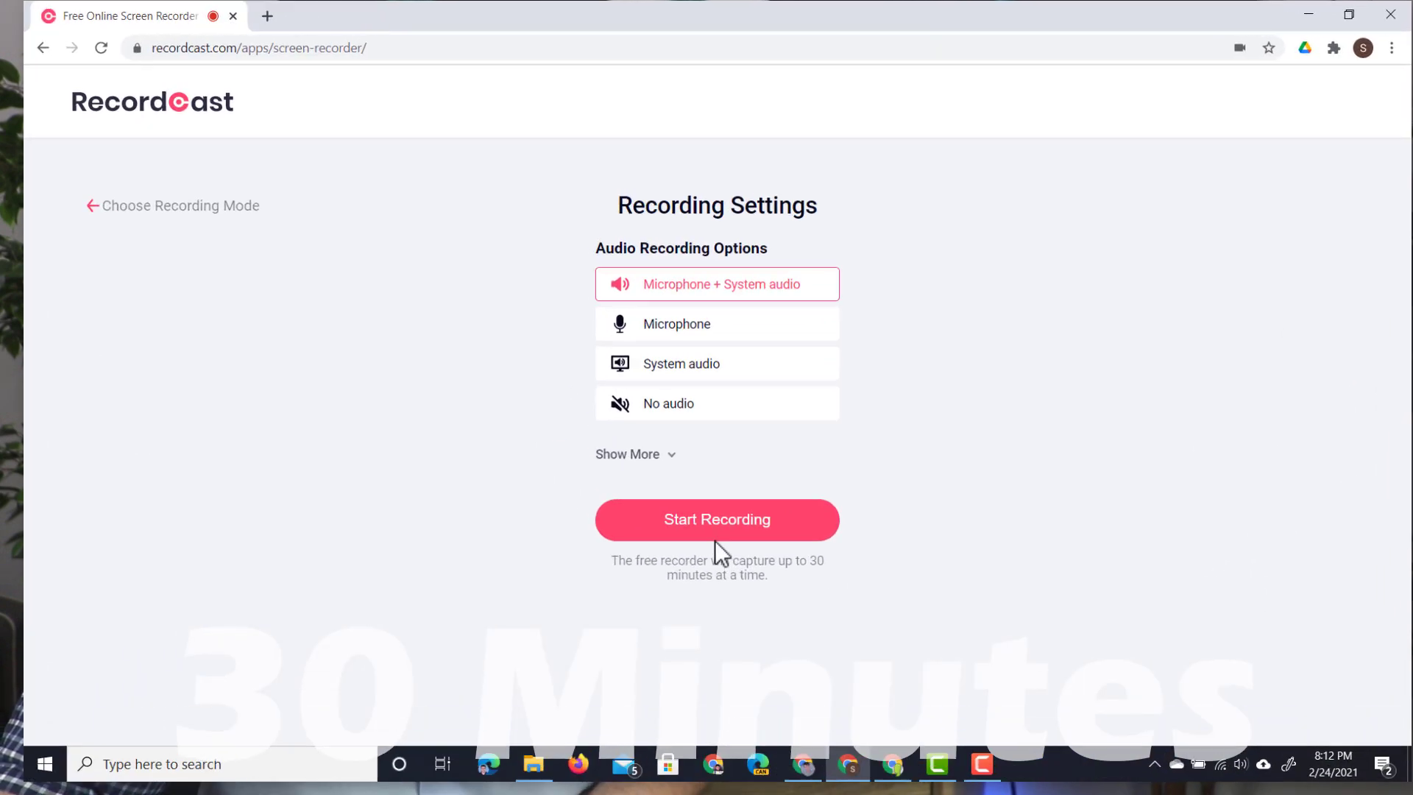
Record the entire screen with system audio shared, pausing once and then resuming
left_click(710, 530)
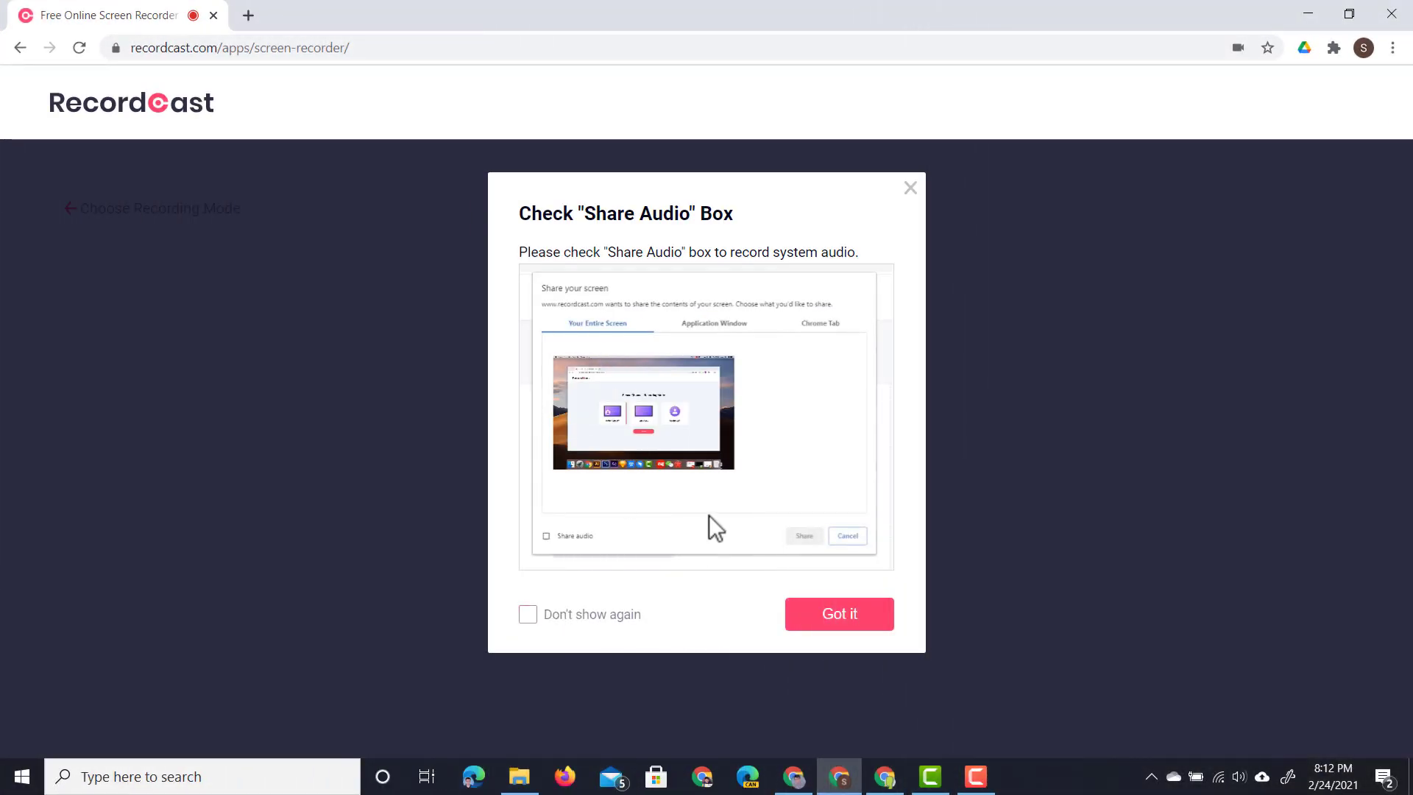
left_click(844, 621)
left_click(494, 489)
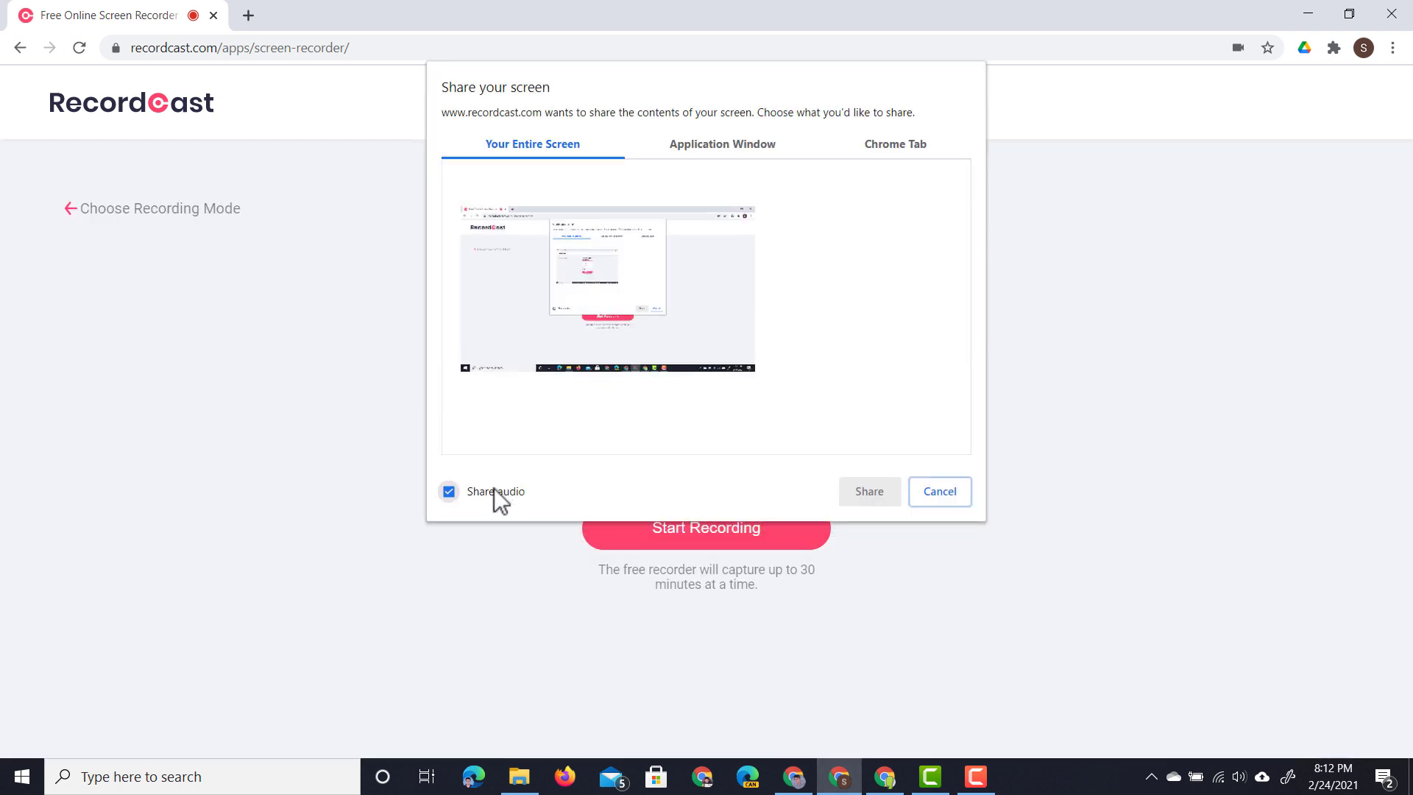
left_click(692, 323)
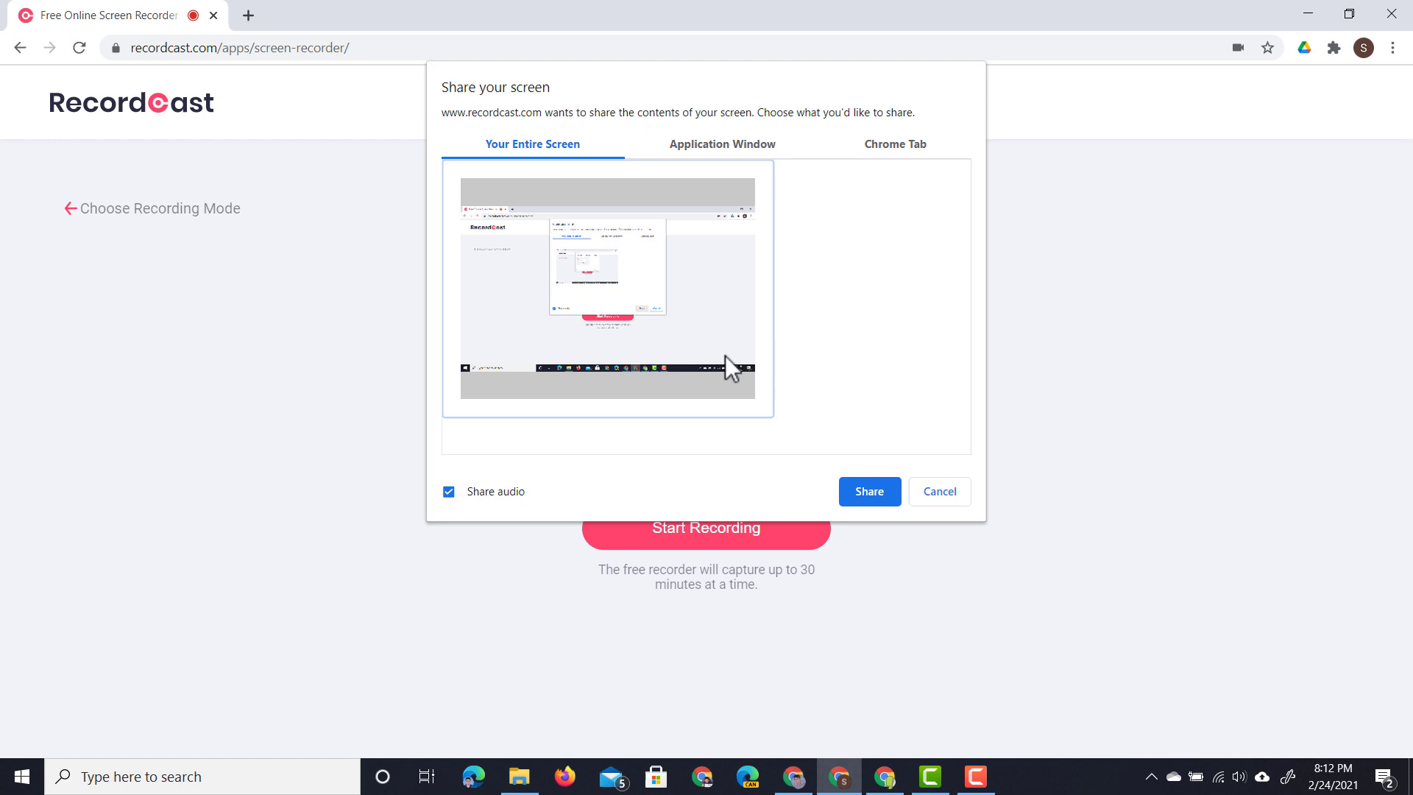
left_click(868, 491)
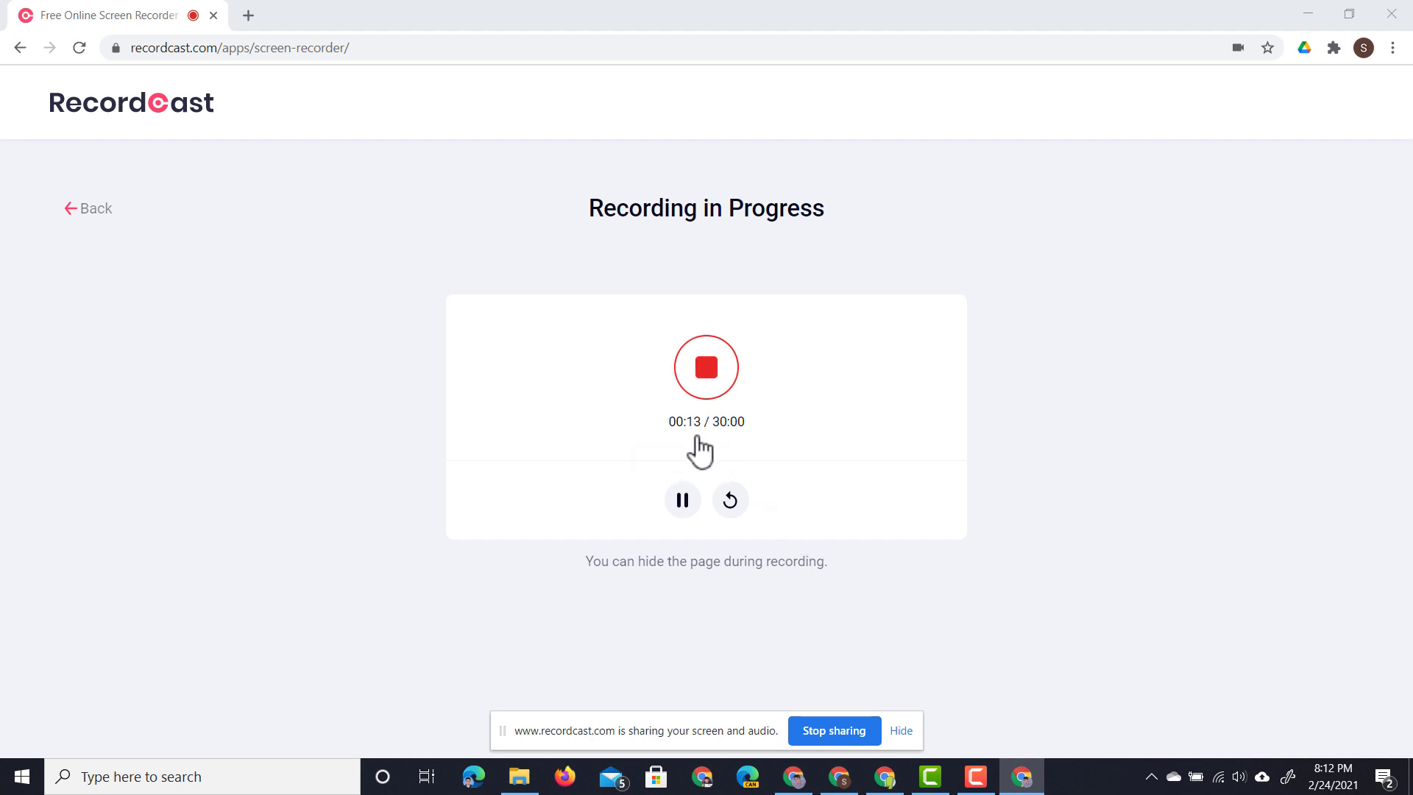
left_click(682, 500)
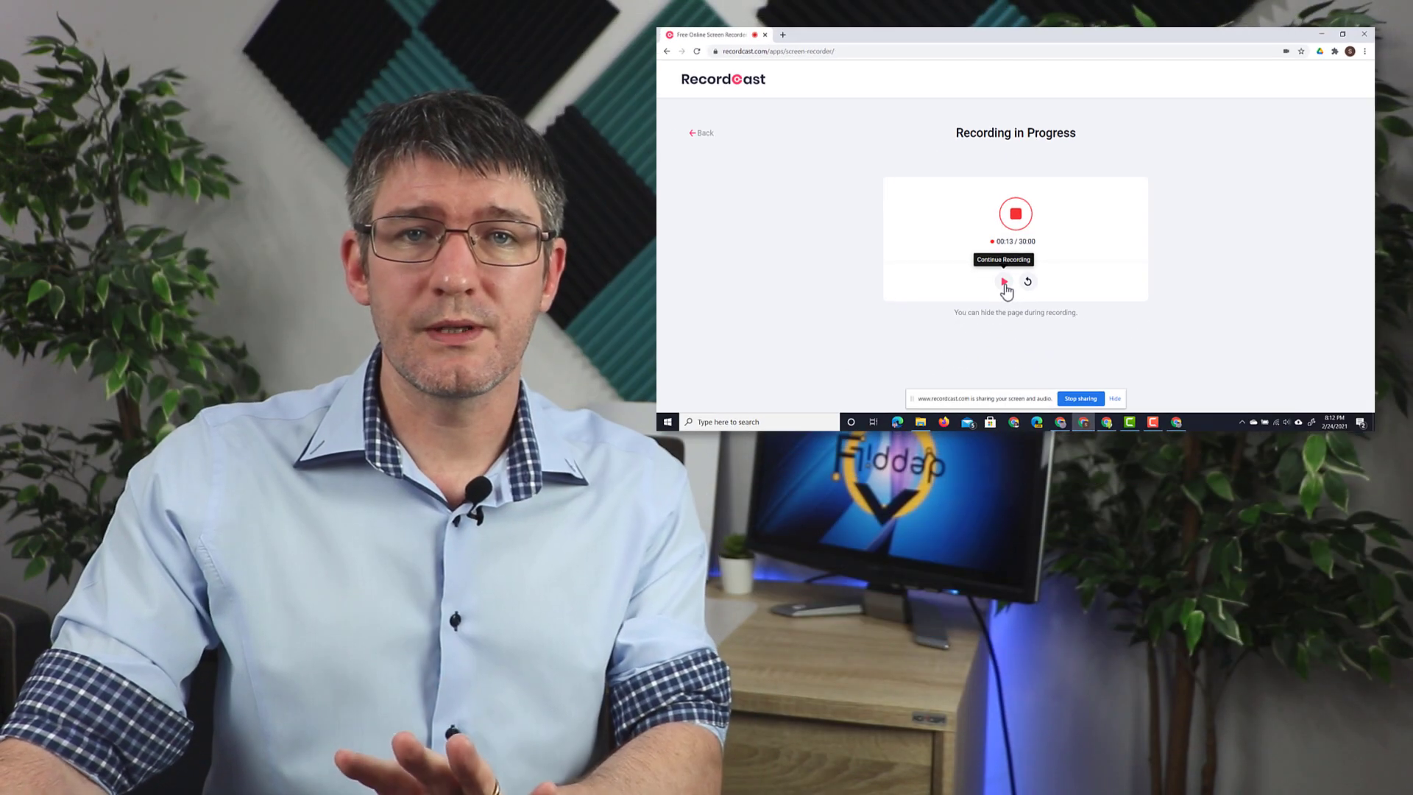
left_click(864, 378)
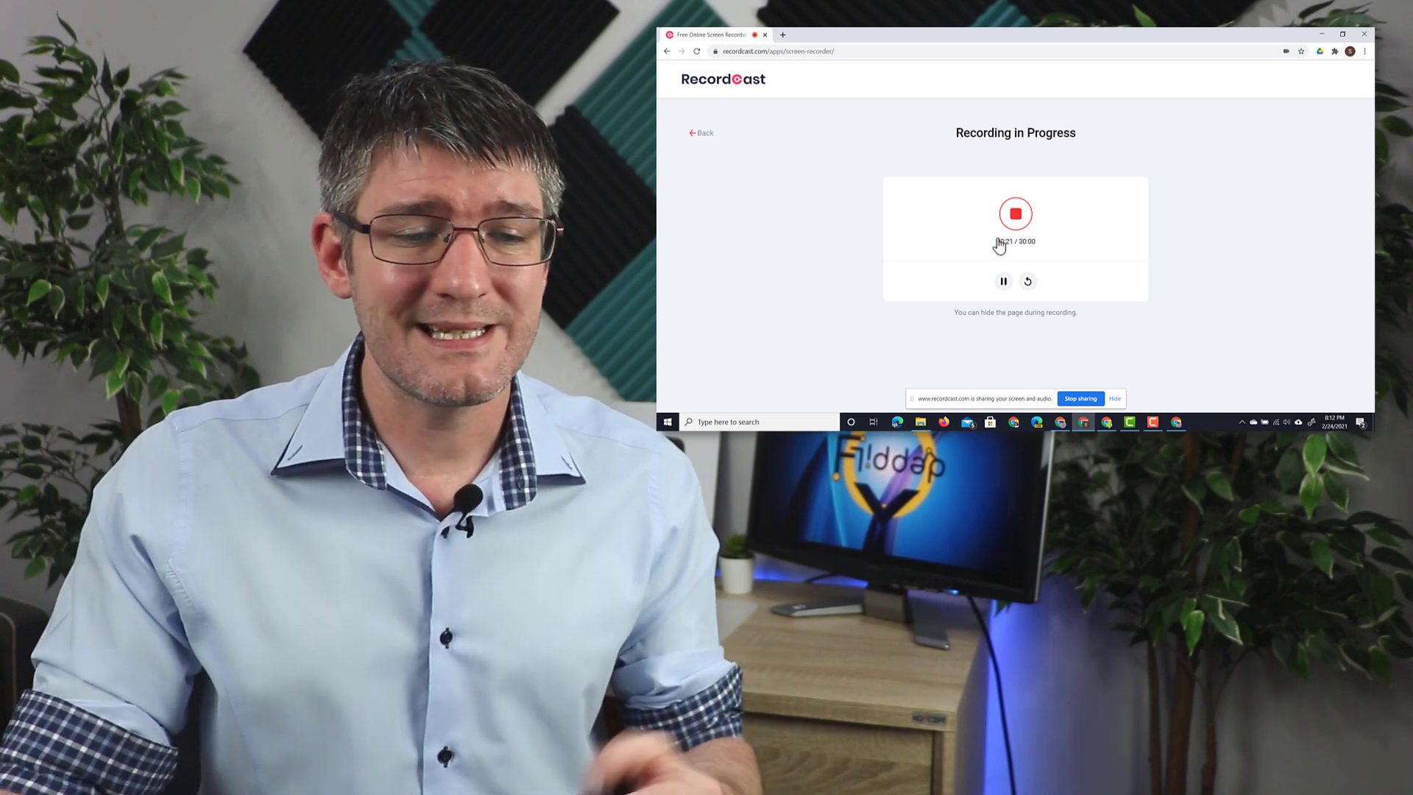
Stop the recording and play back the 22-second video
left_click(1016, 213)
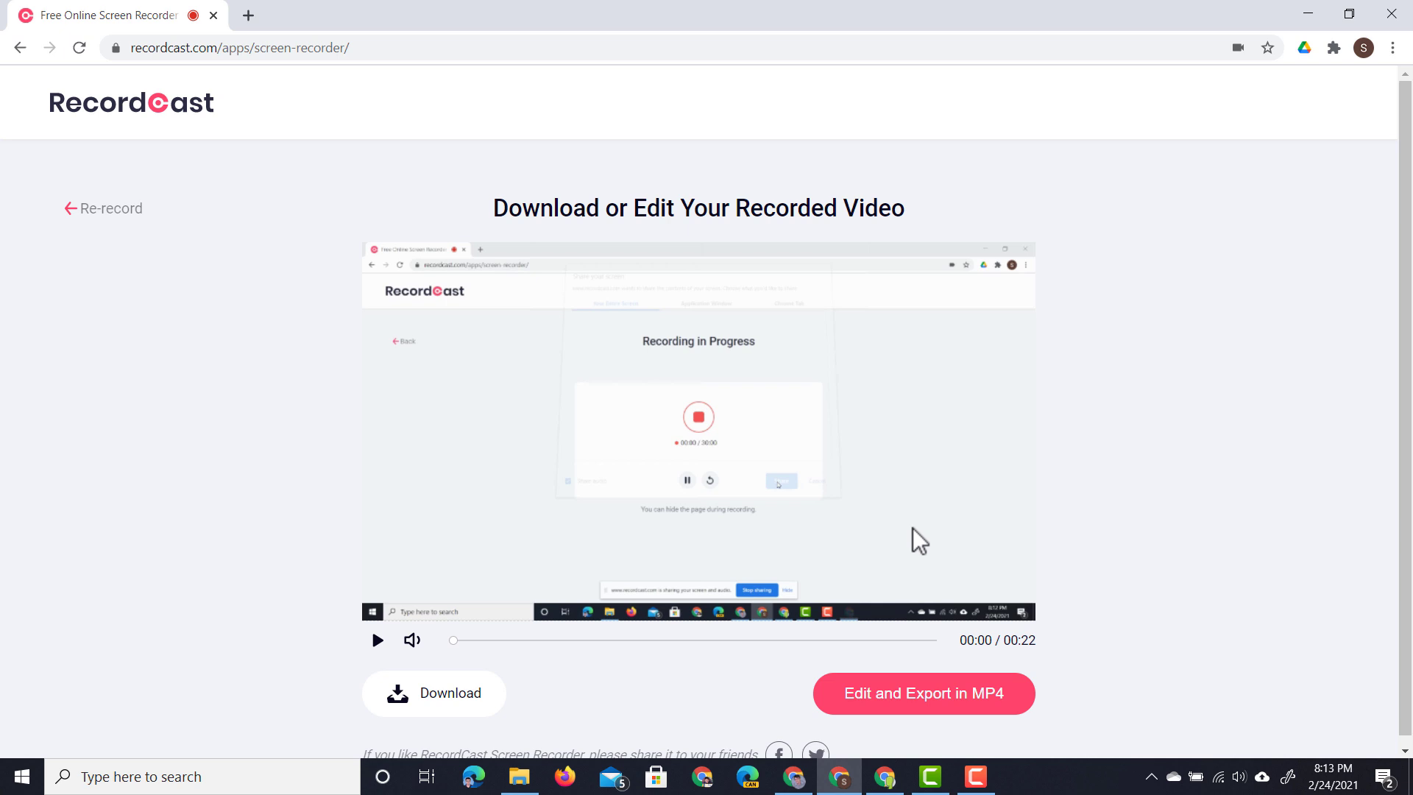
left_click(376, 642)
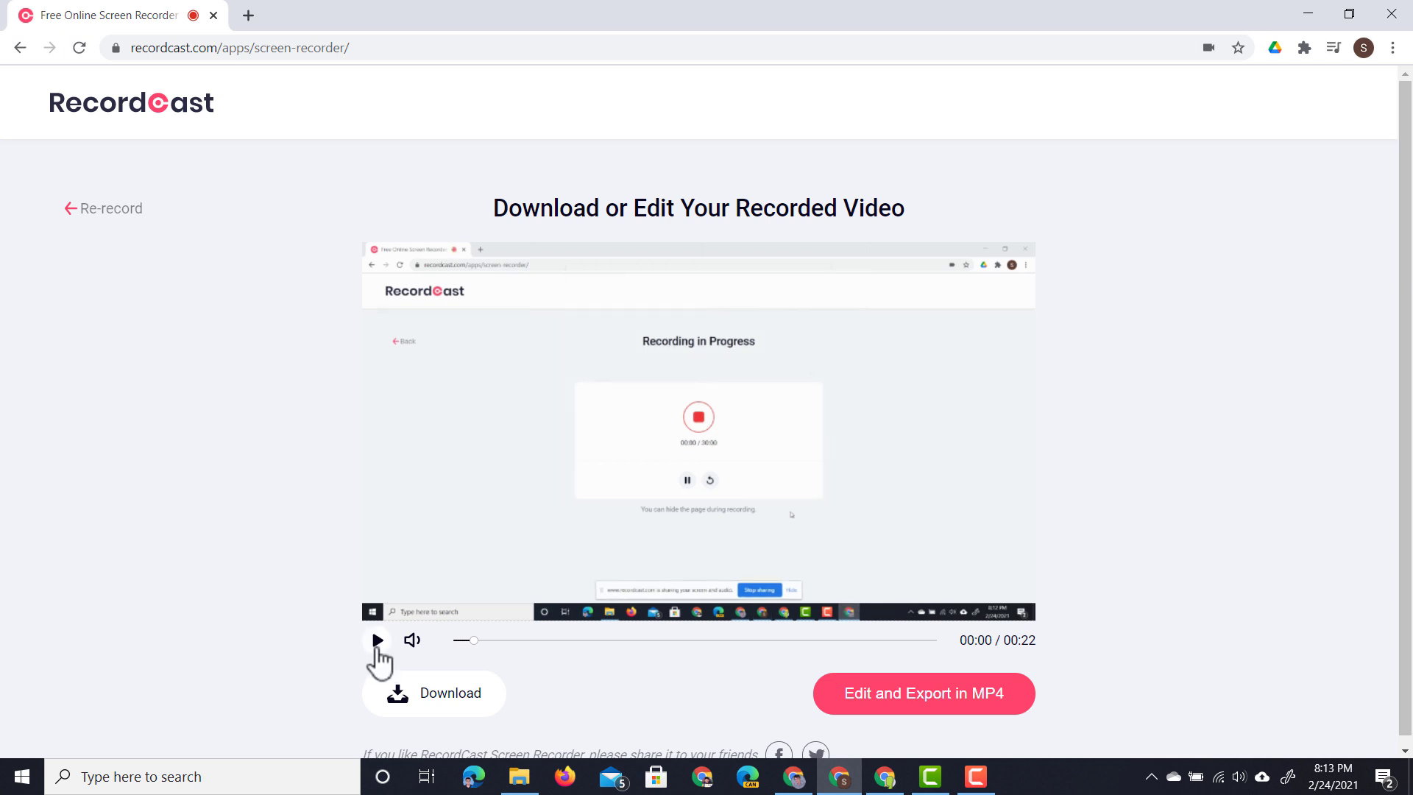
scroll(377, 648, "down", 1)
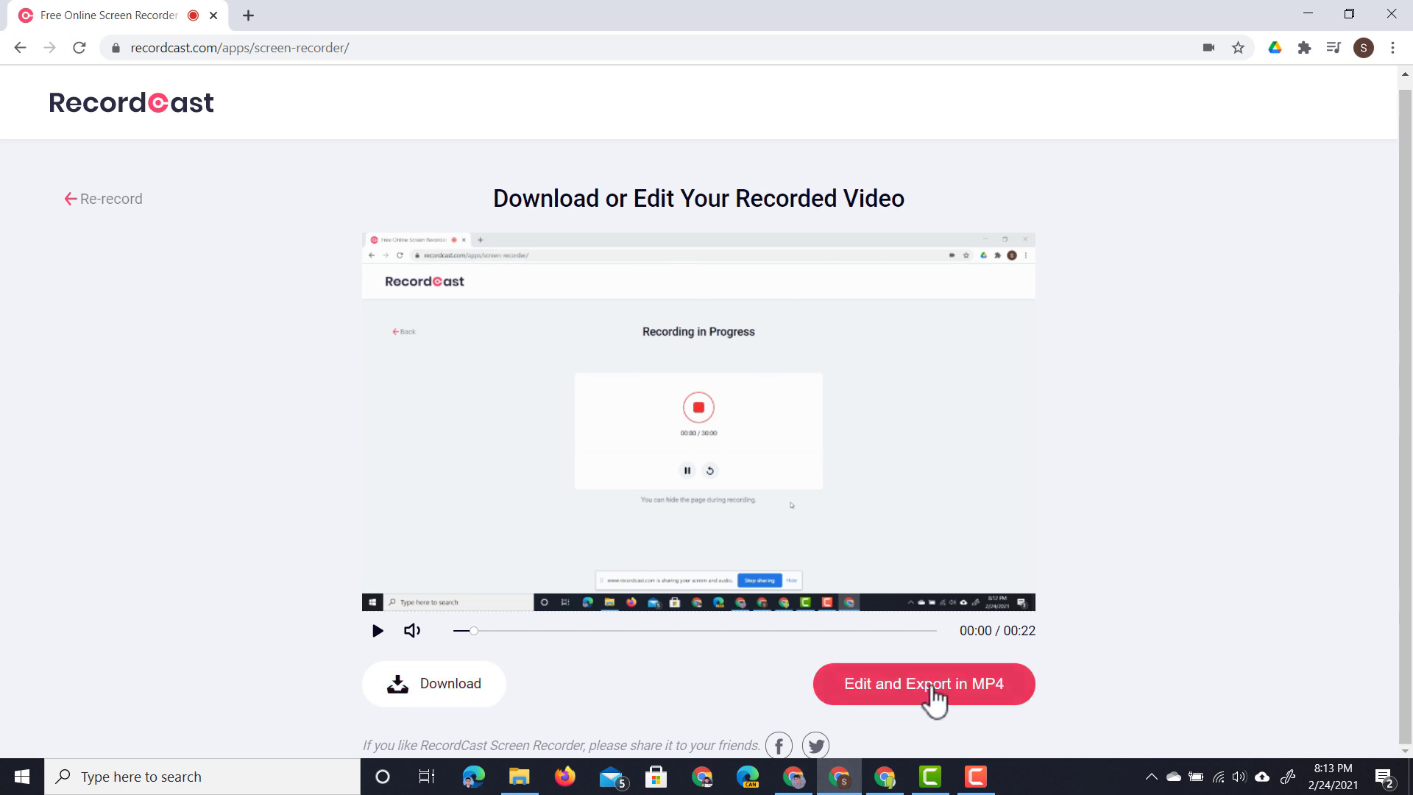
Load the recording into the editor and trim its end to about 17.9 seconds
left_click(932, 688)
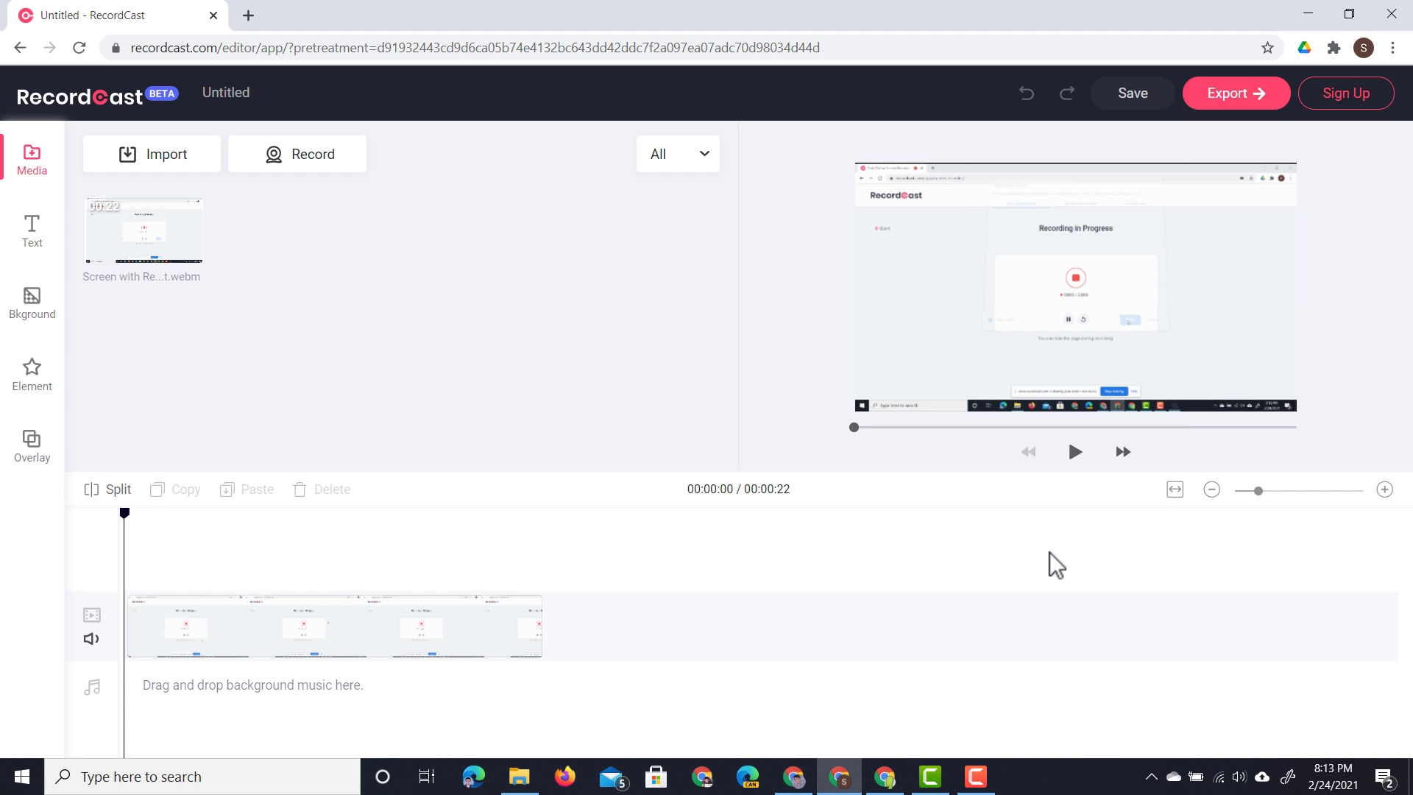
left_click(330, 627)
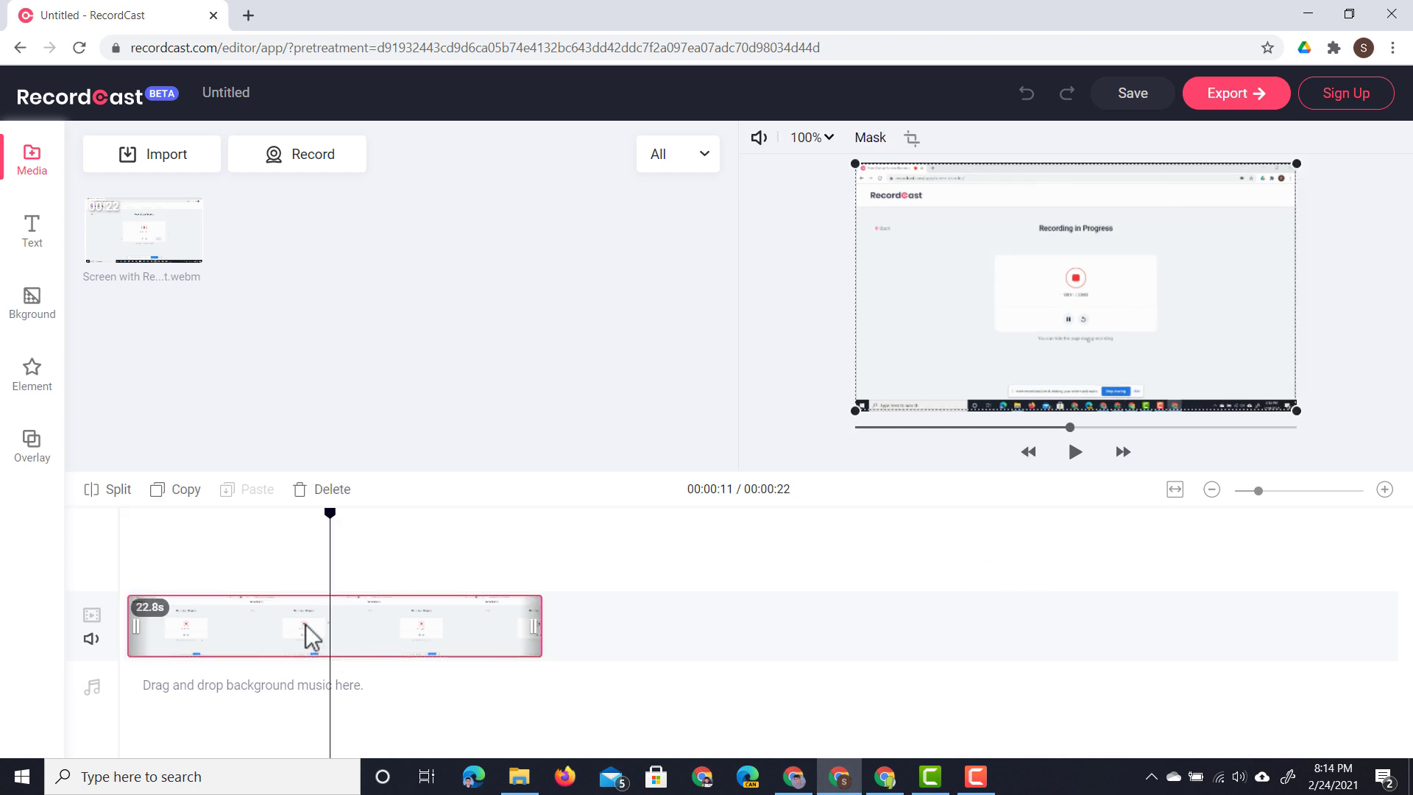
left_click_drag(287, 625, 341, 631)
left_click_drag(529, 633, 456, 631)
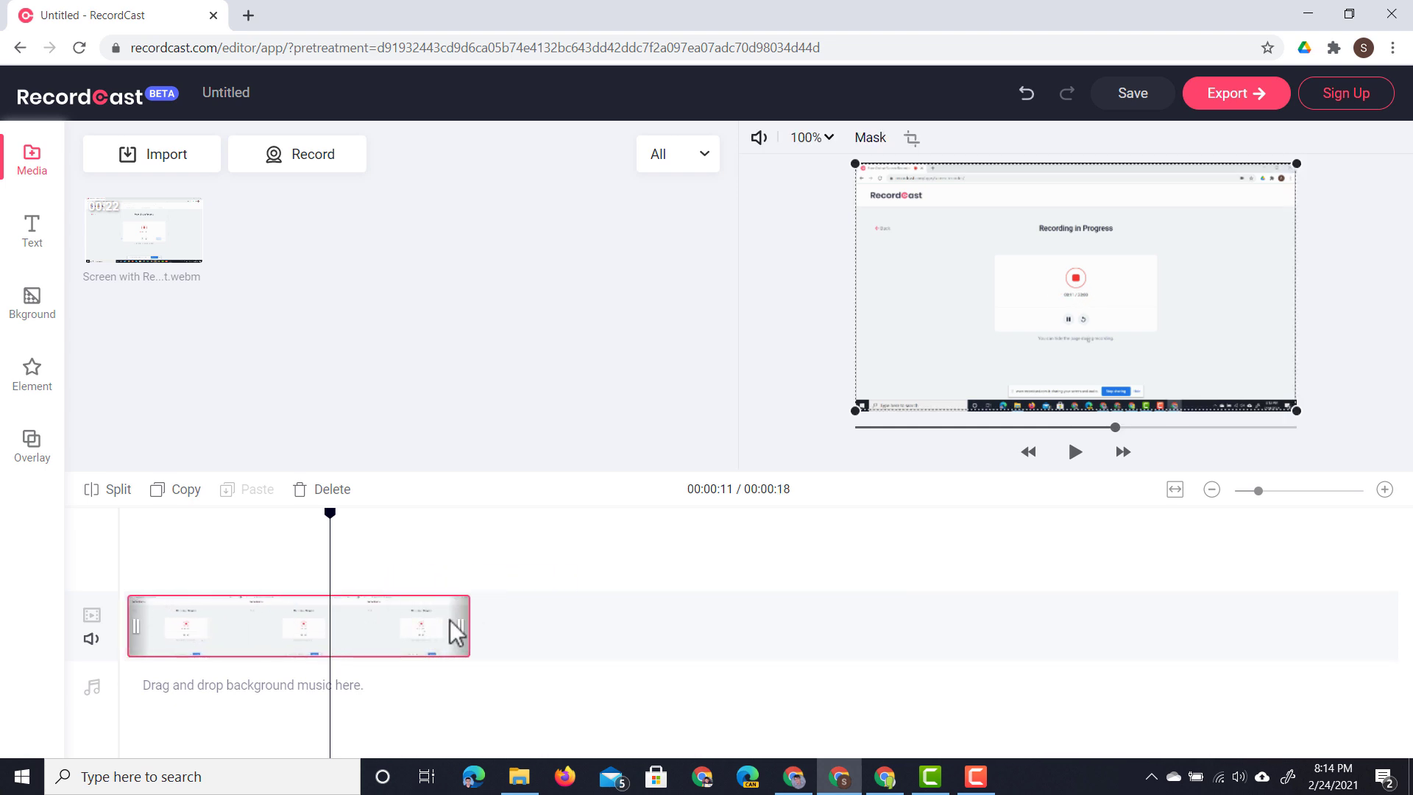
Split the clip at 11 seconds and move the 7.7-second second piece onto an overlay track
left_click(103, 491)
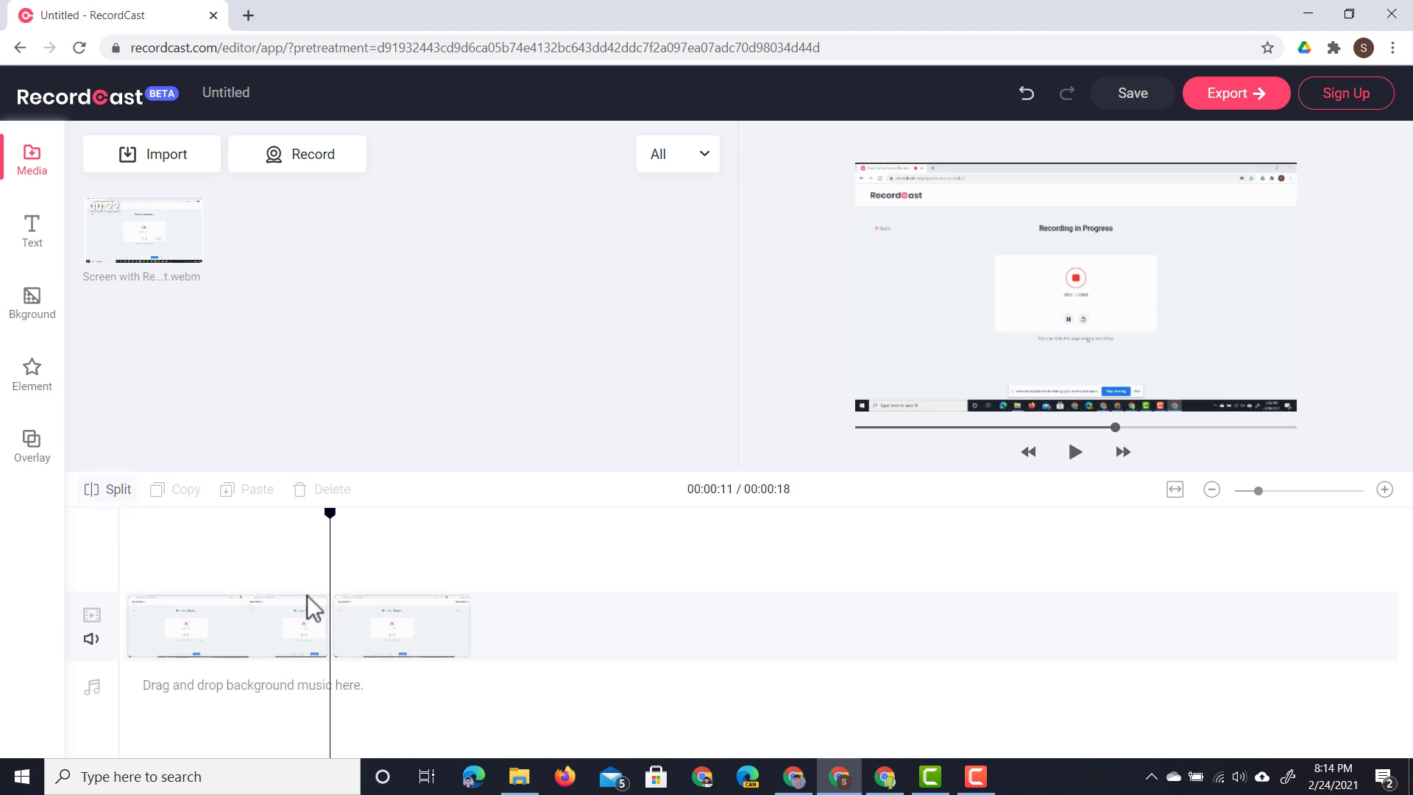
left_click(383, 632)
left_click_drag(383, 631, 300, 568)
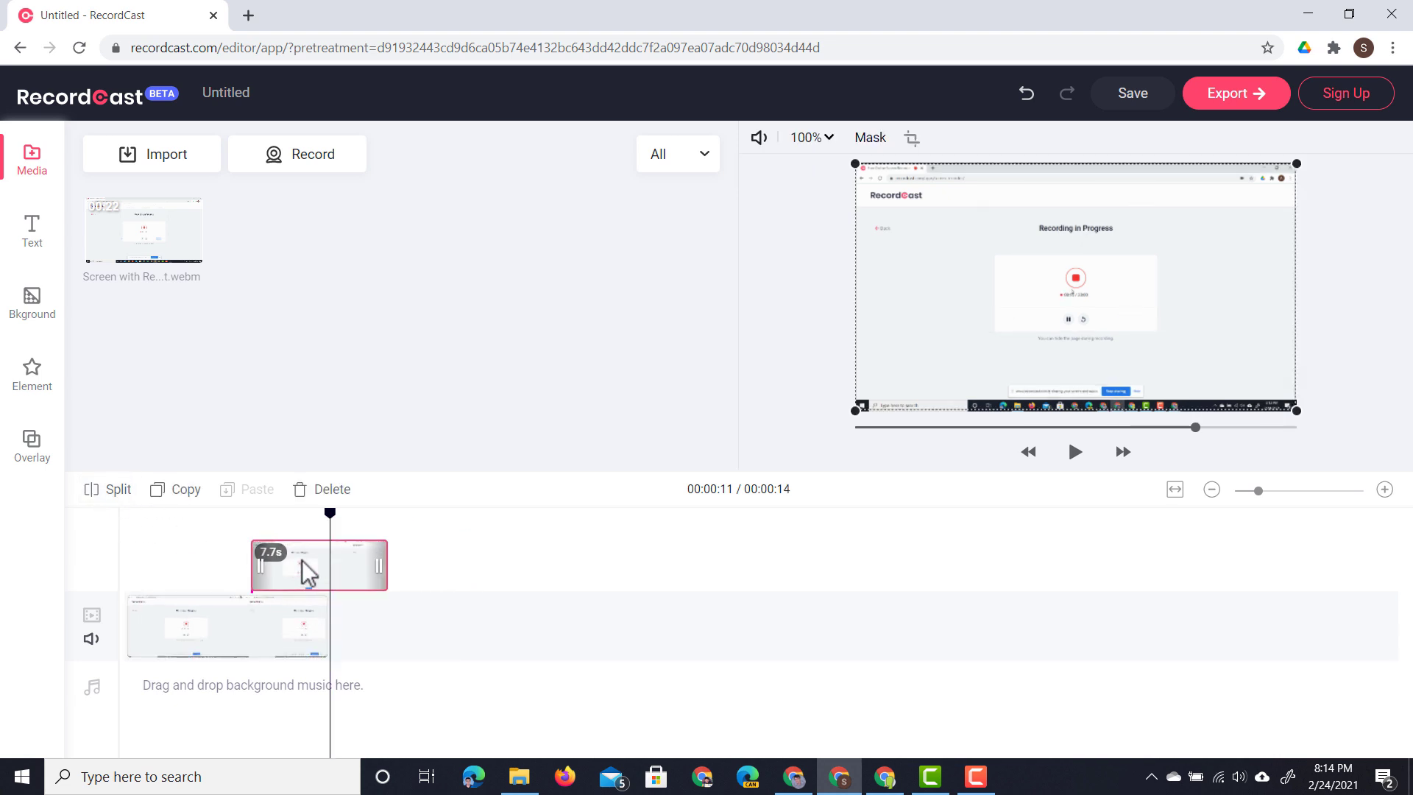
mouse_move(331, 515)
left_mouse_down()
mouse_move(158, 519)
mouse_move(343, 532)
left_mouse_up()
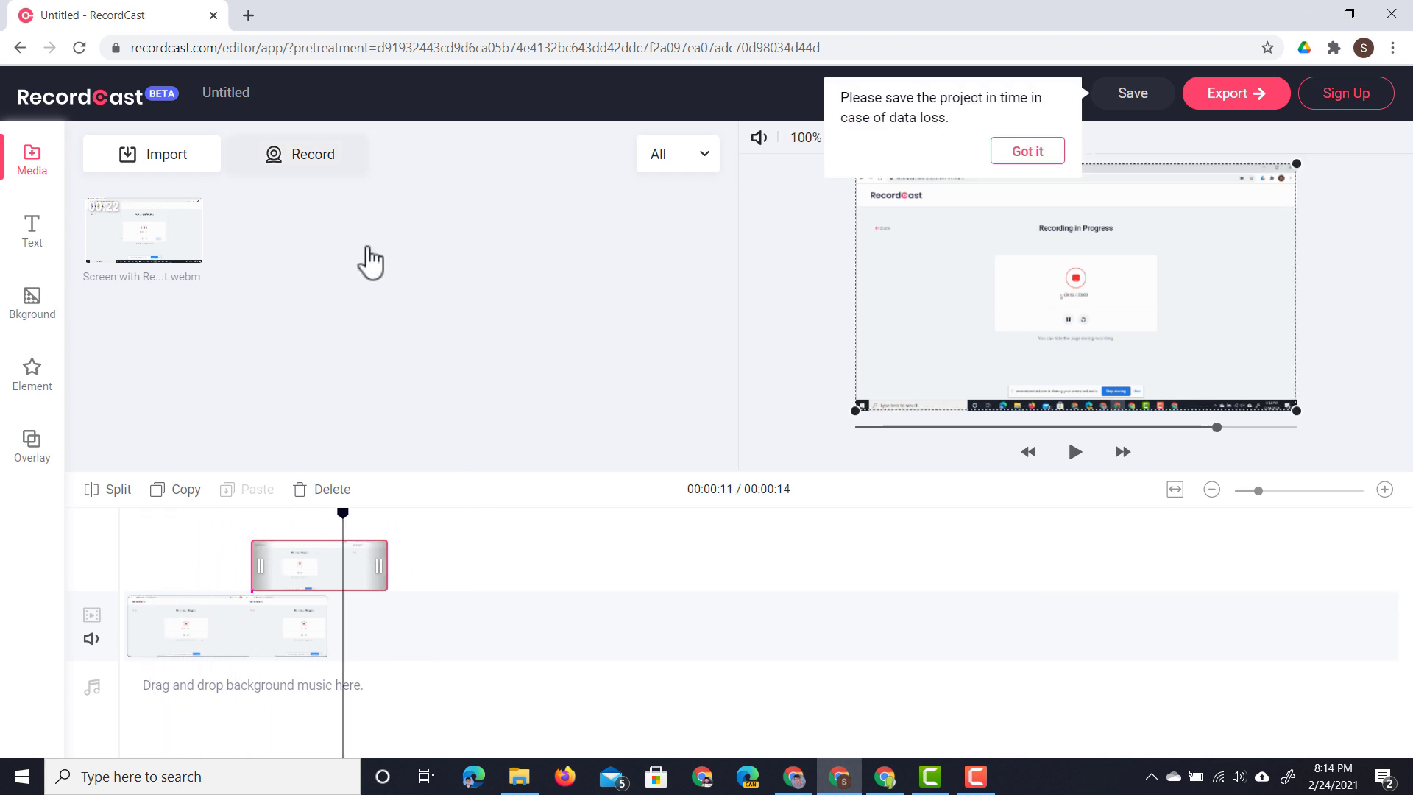
left_click(326, 157)
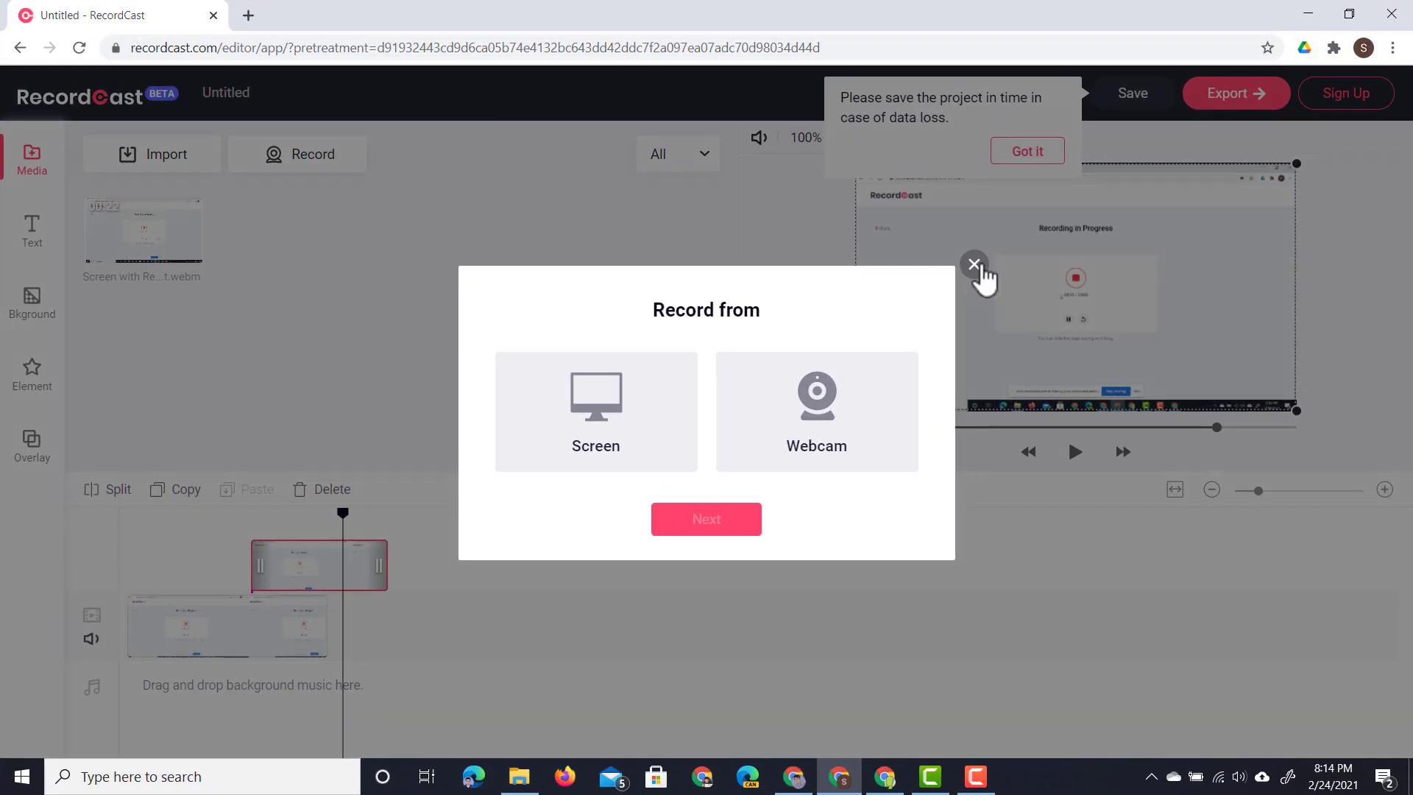
Add the BOUNDING rectangle title preset and move it to the start of the timeline
left_click(1127, 176)
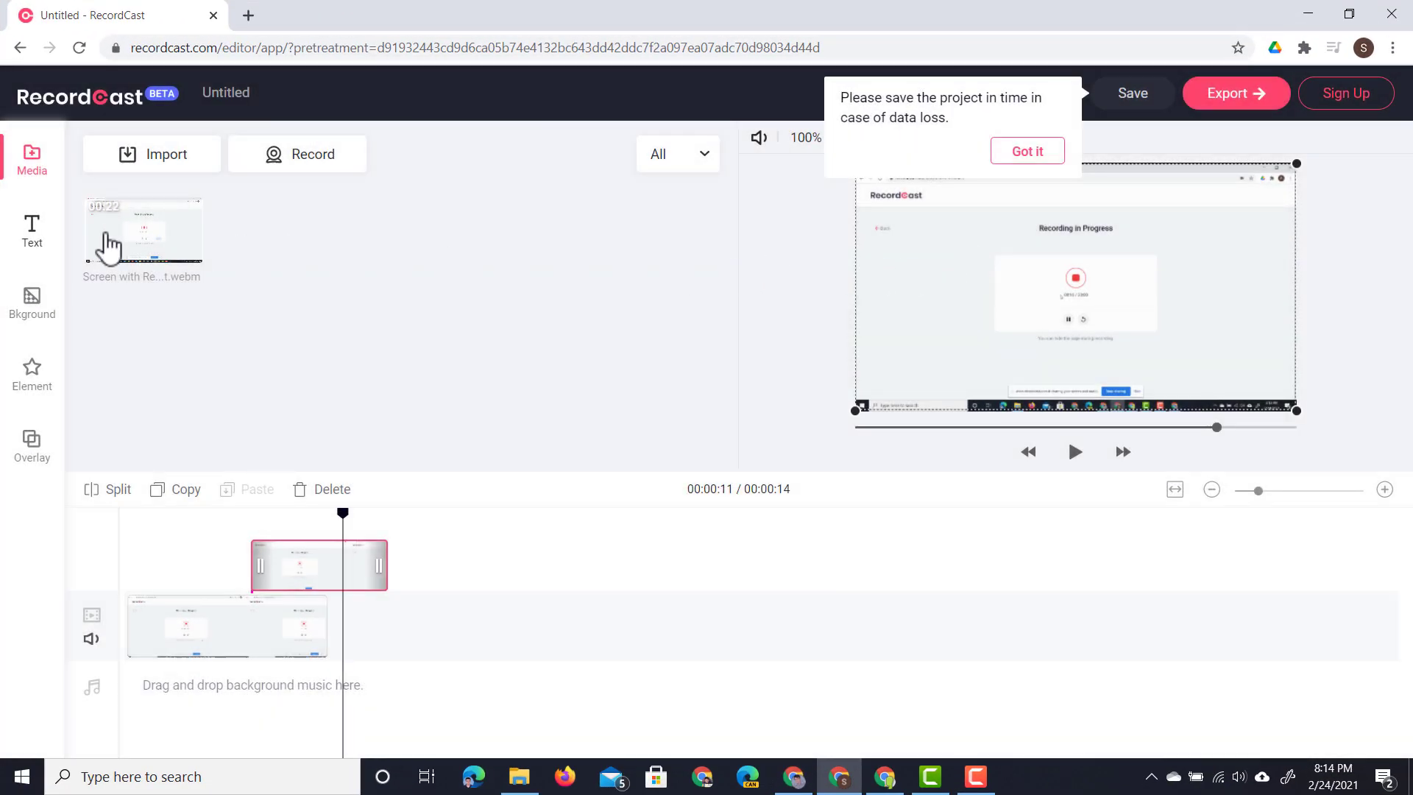
left_click(32, 234)
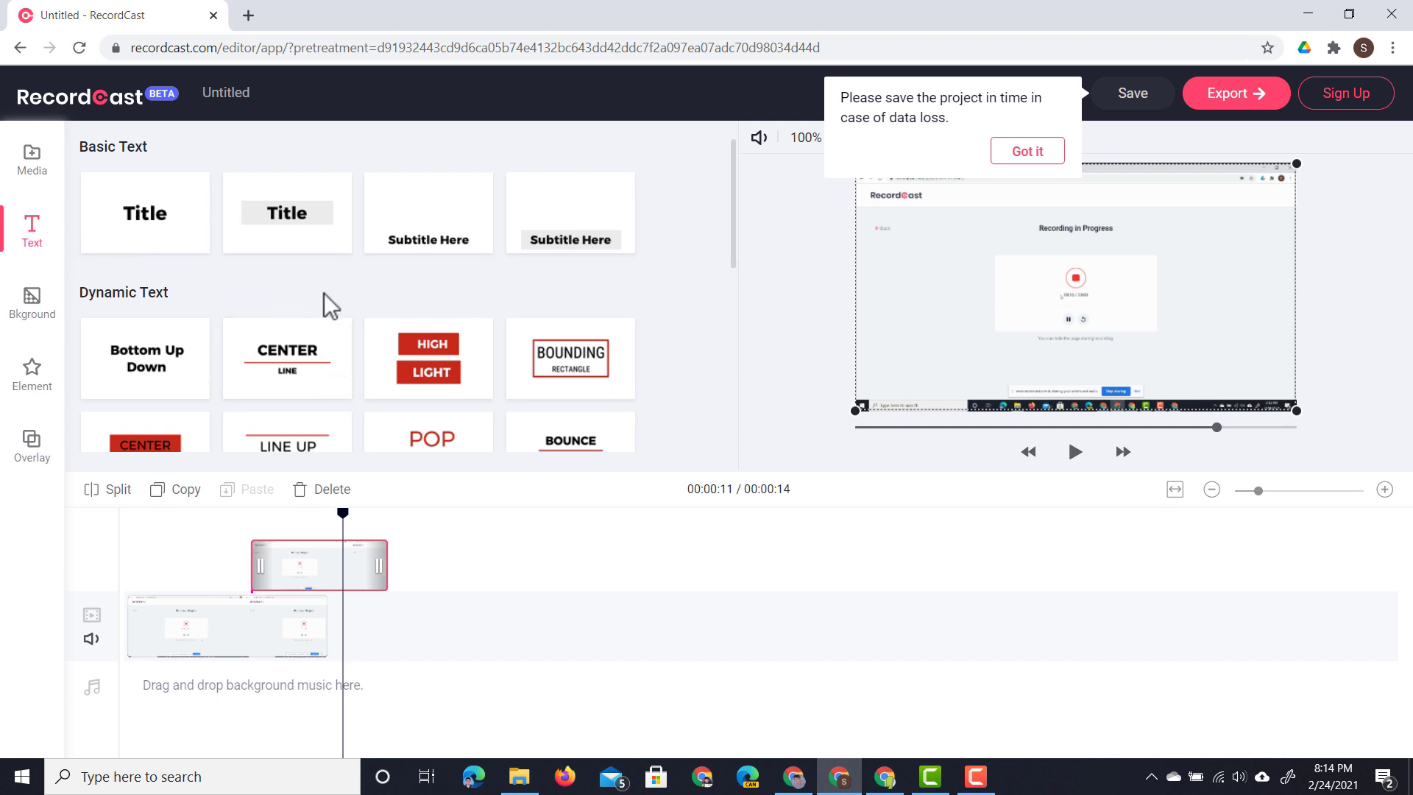
scroll(329, 305, "down", 1)
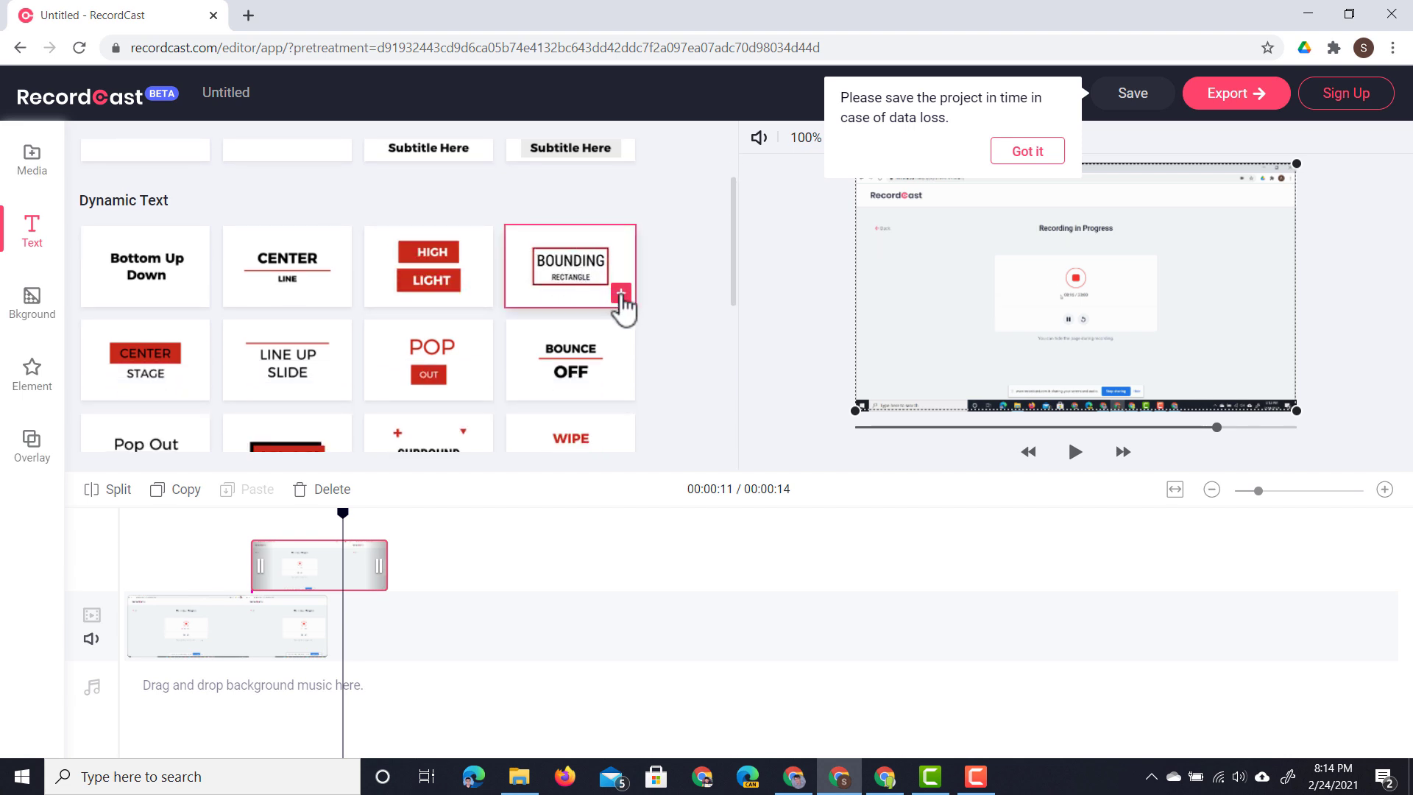
left_click(622, 295)
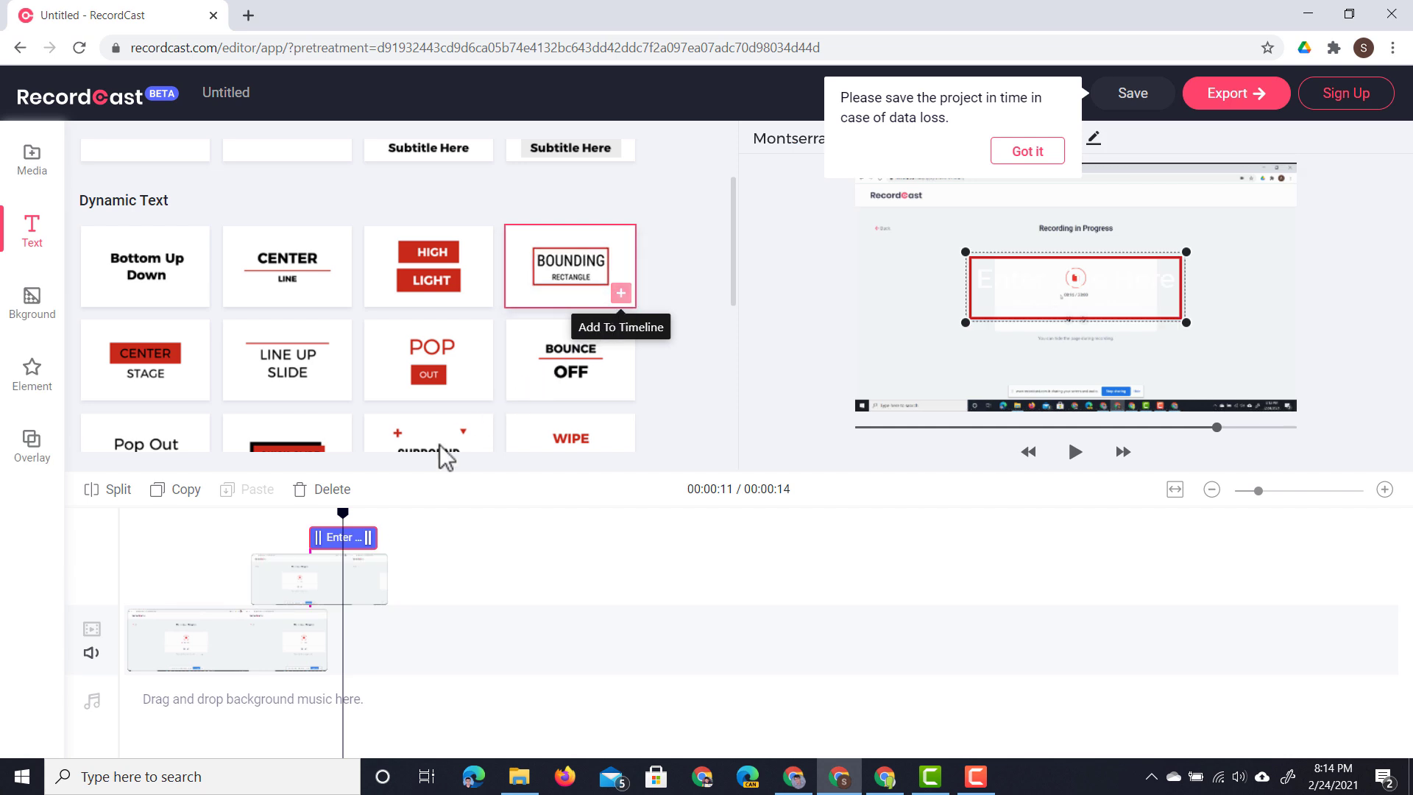
left_click_drag(346, 541, 136, 570)
left_click(145, 523)
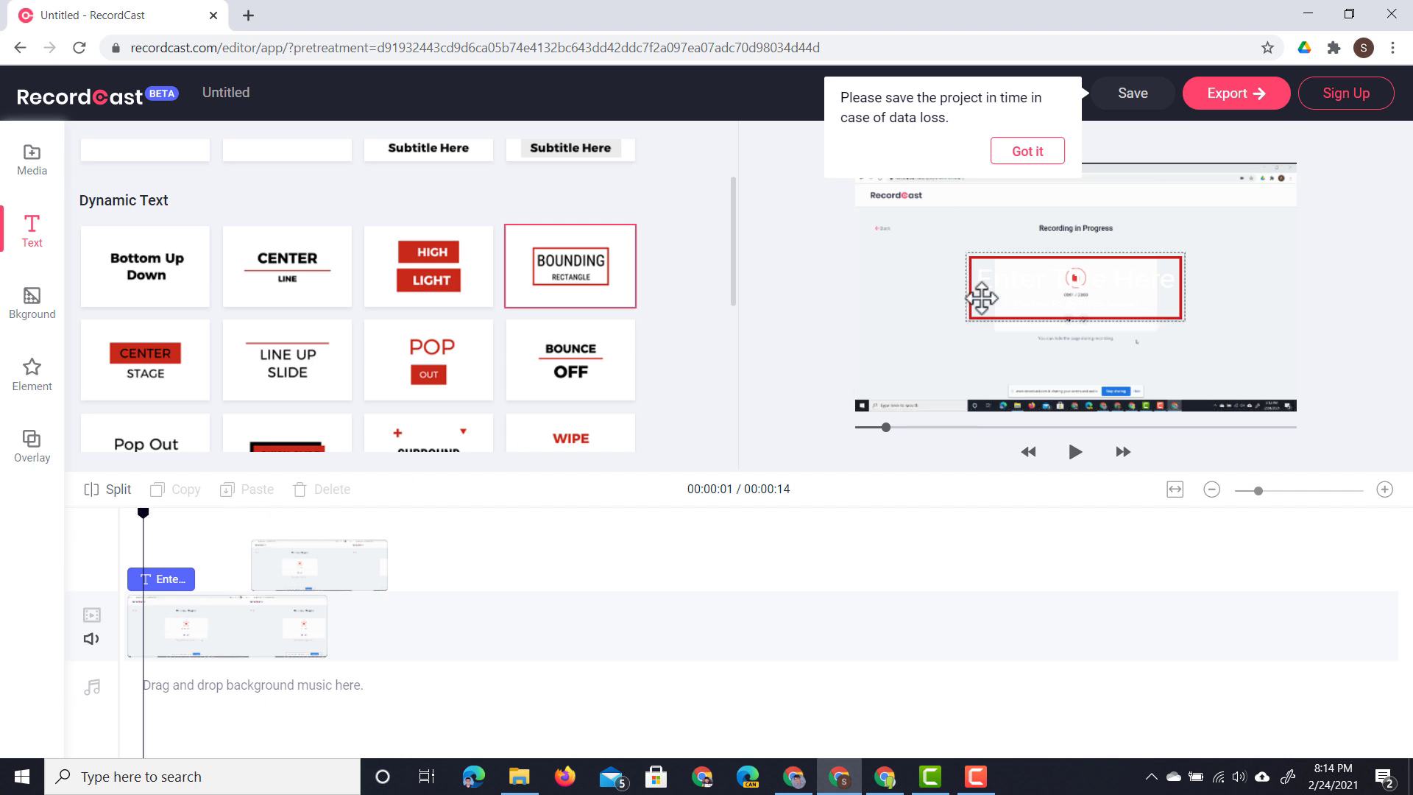
Change the title to 'Title' with subtitle 'Example' and place it on the frame's left
left_click_drag(990, 293, 943, 342)
double_click(977, 334)
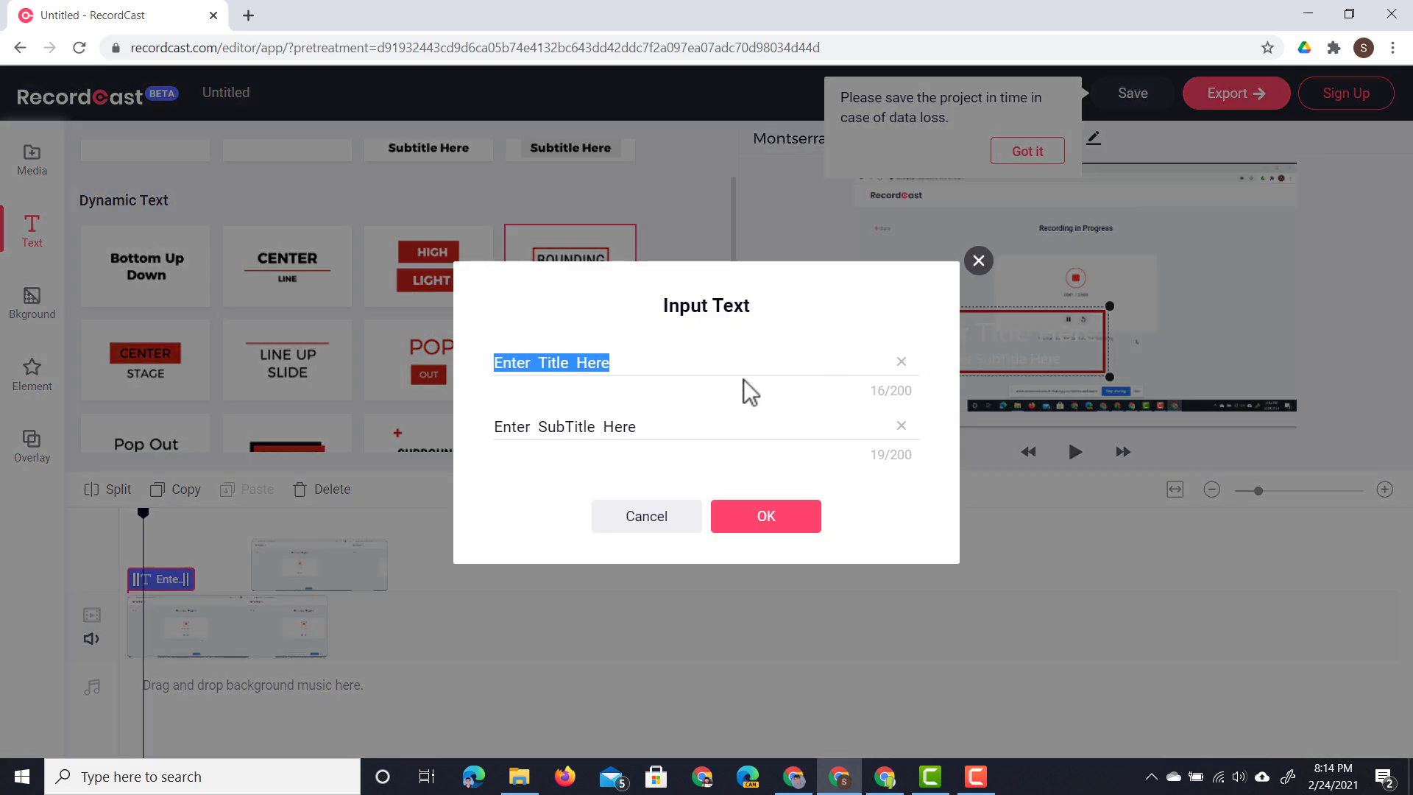
type("Title")
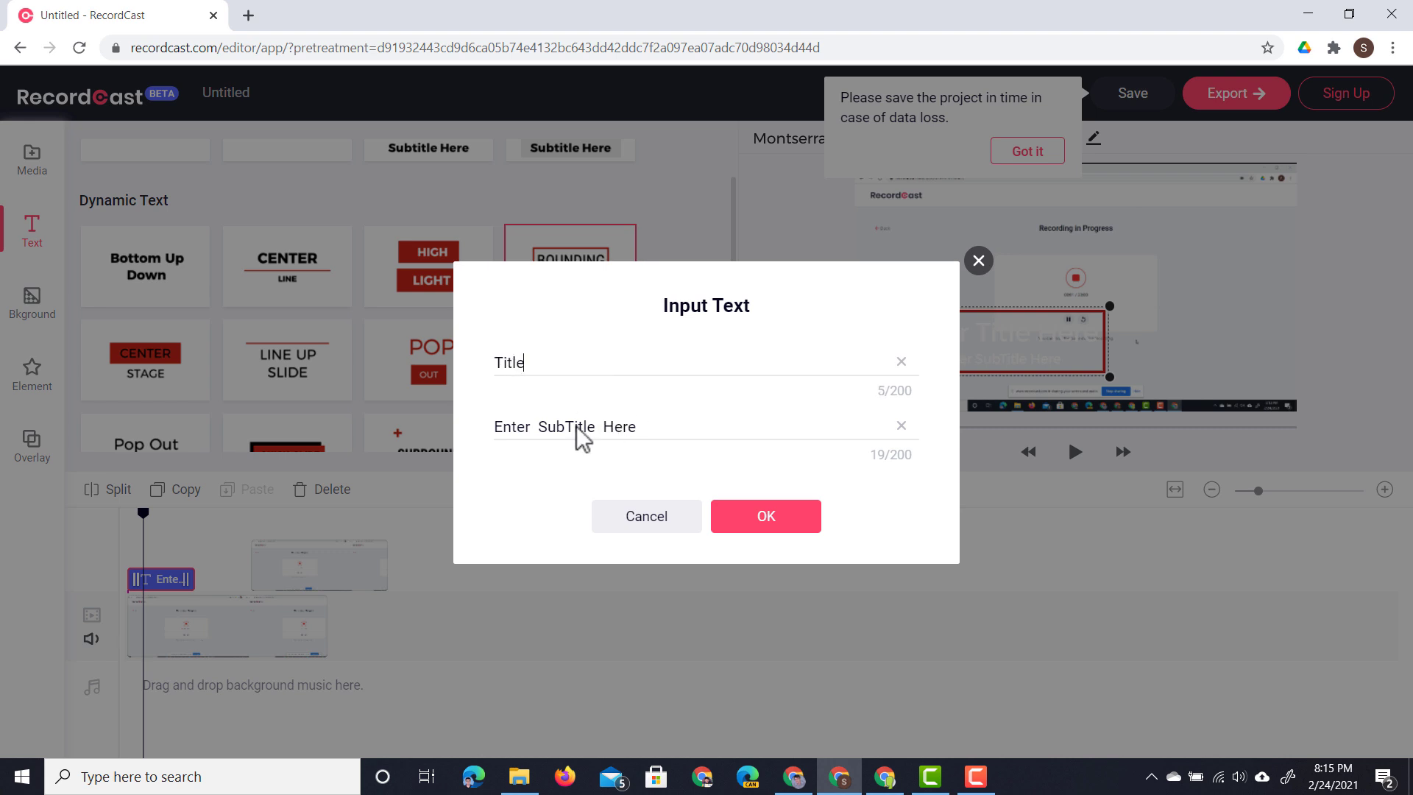
triple_click(578, 426)
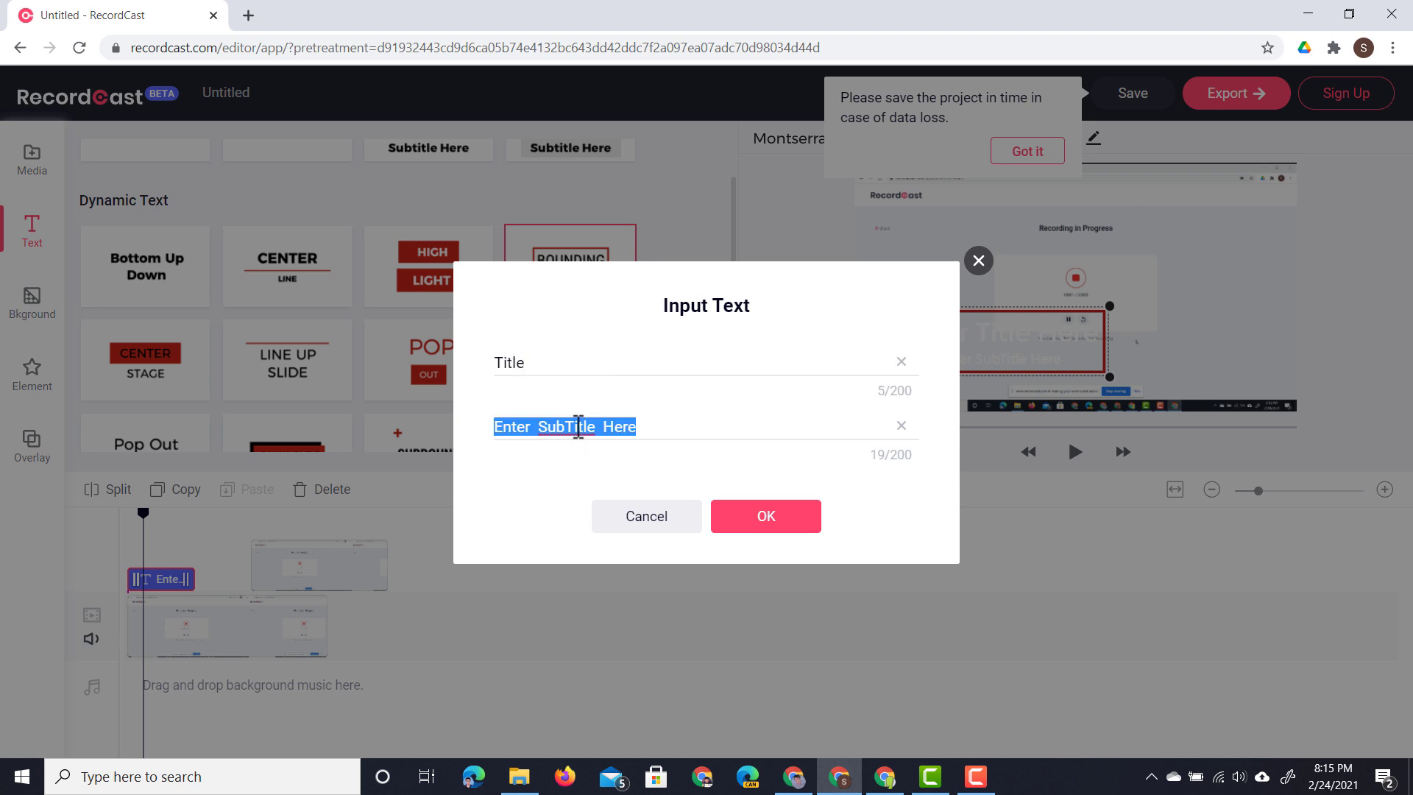
type("Example")
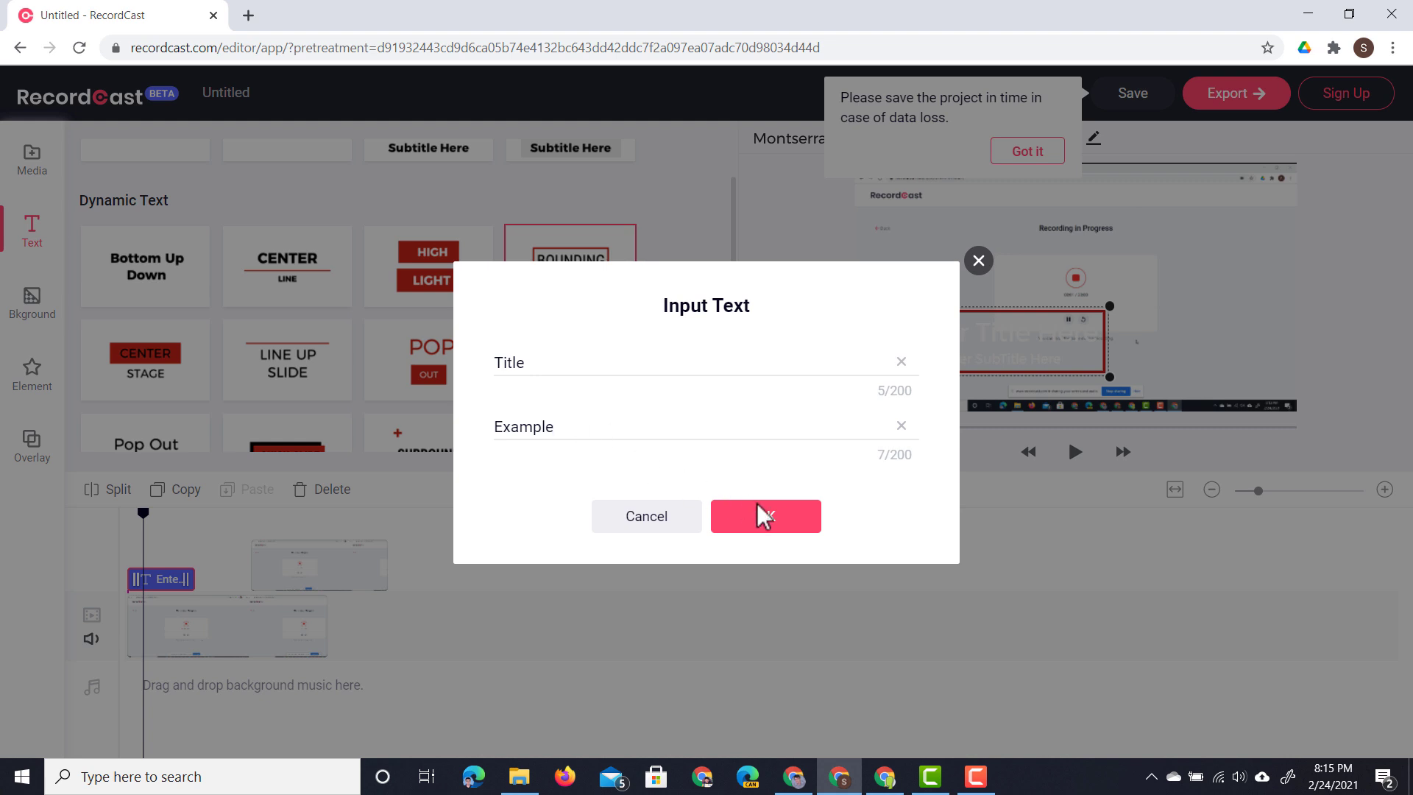
left_click(764, 515)
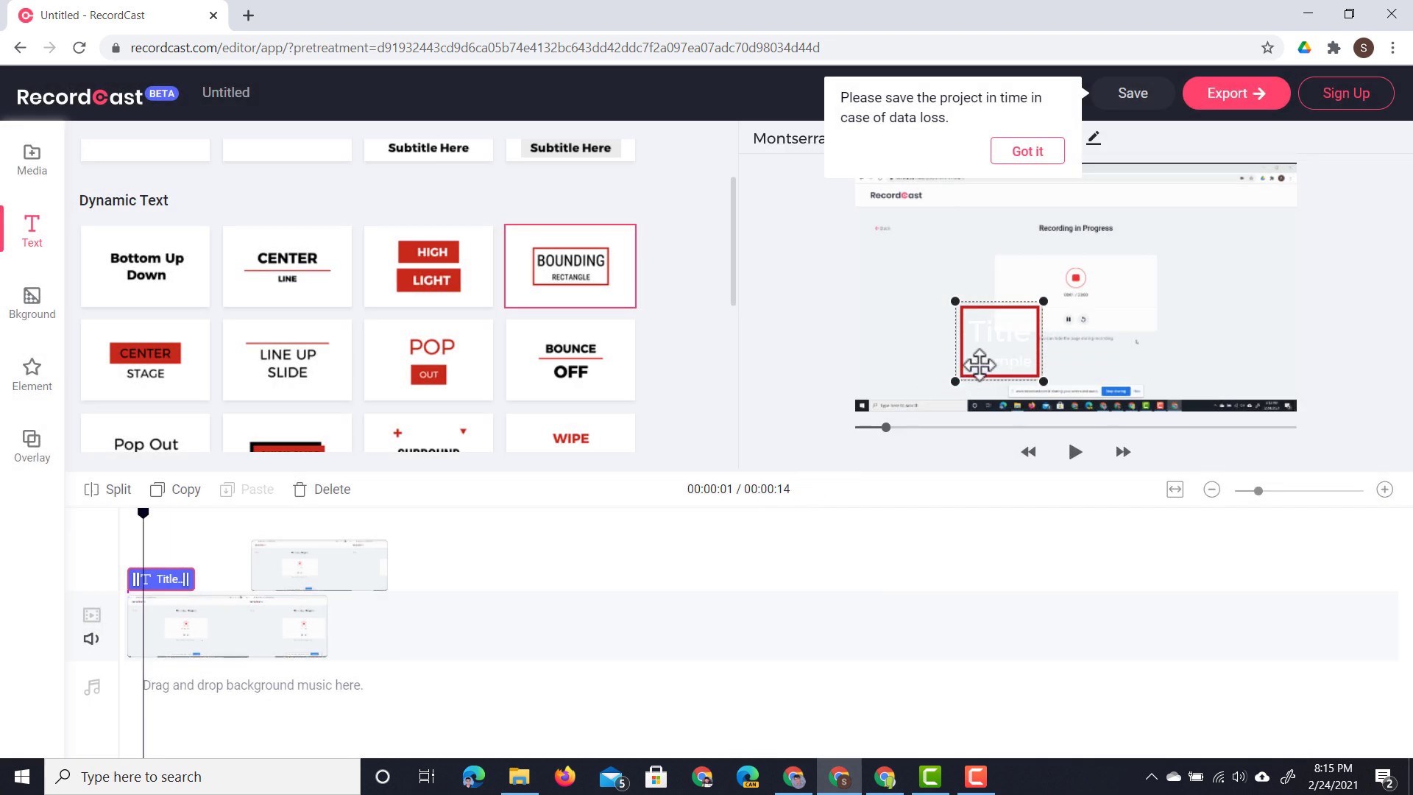
left_click_drag(979, 359, 917, 304)
Play the video from the start to preview the title
left_click(884, 620)
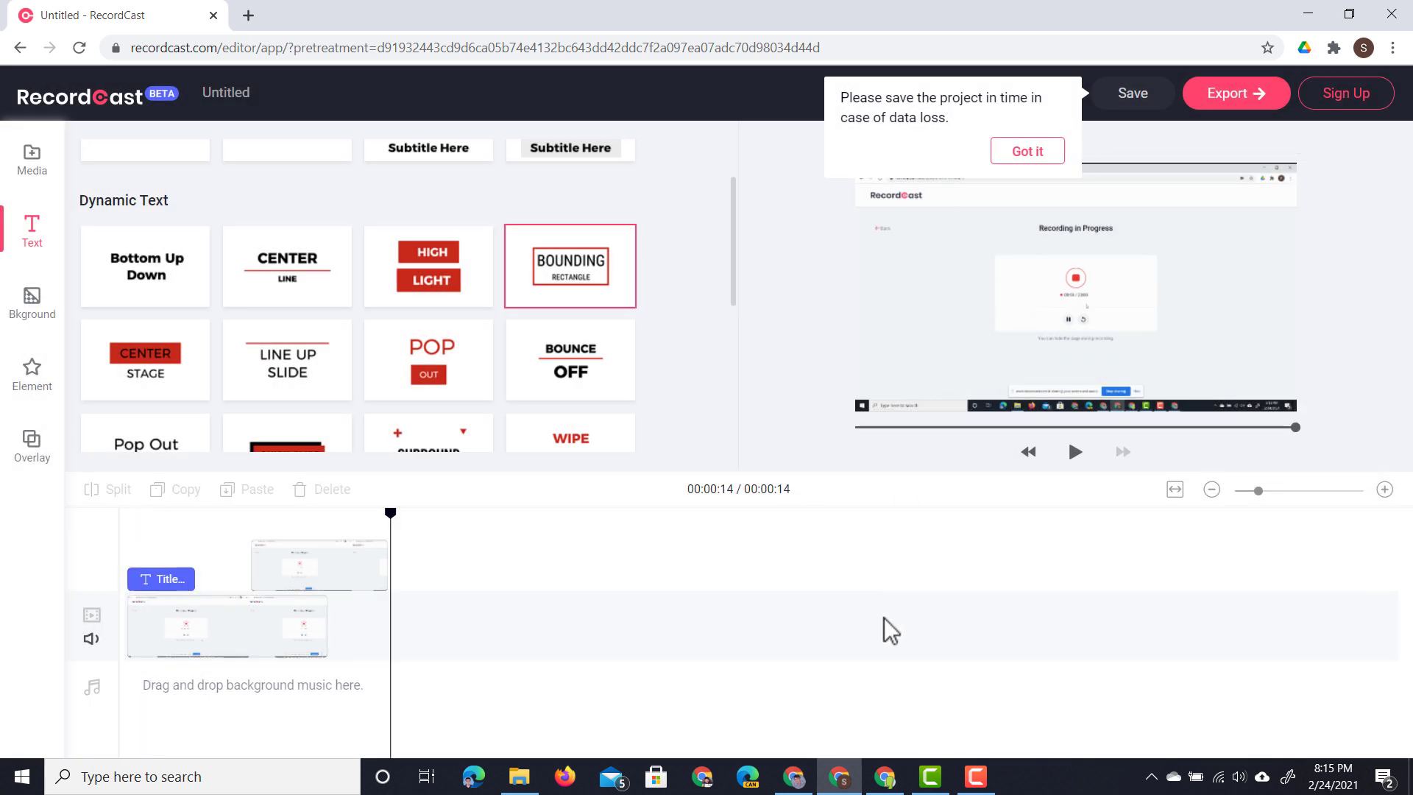
left_click_drag(217, 548, 69, 545)
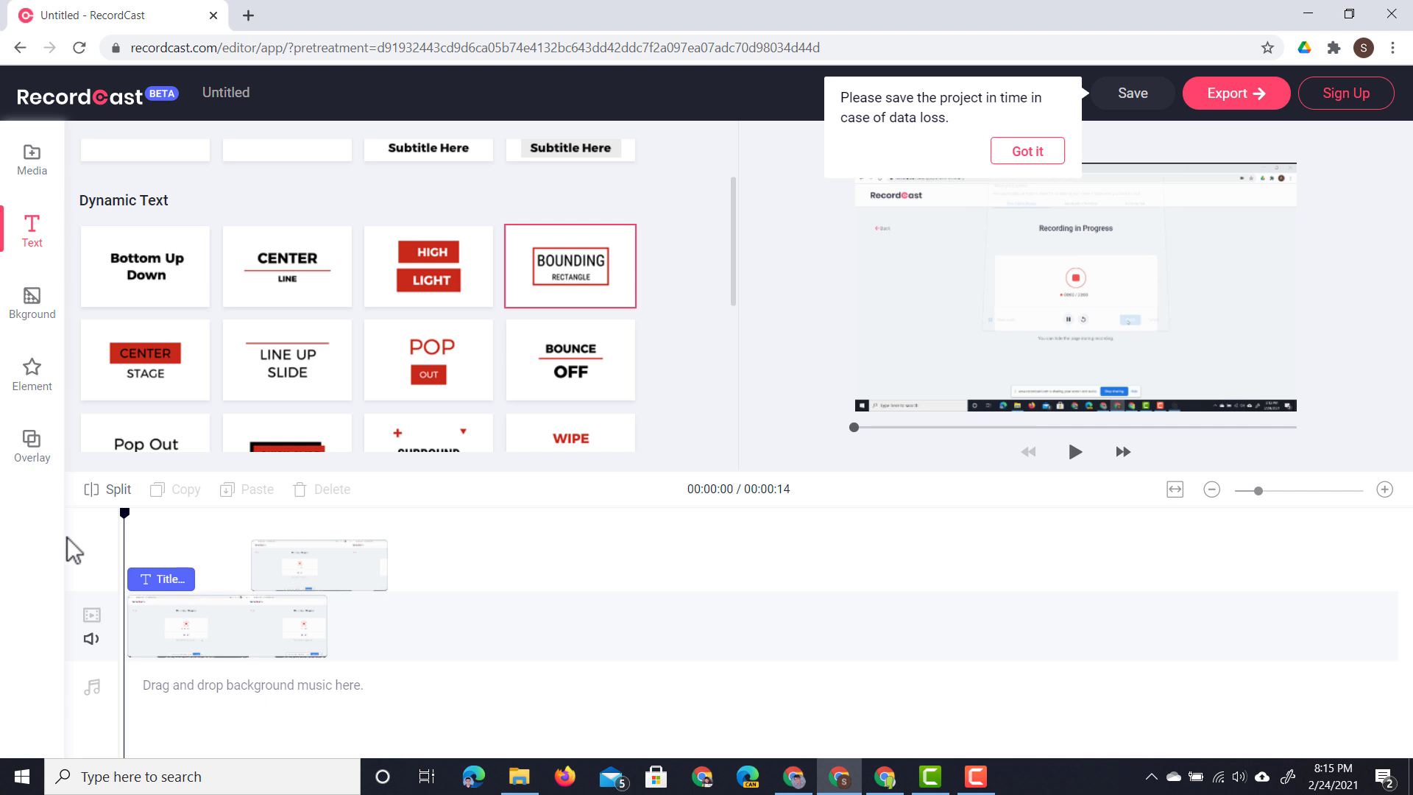
left_click(1074, 451)
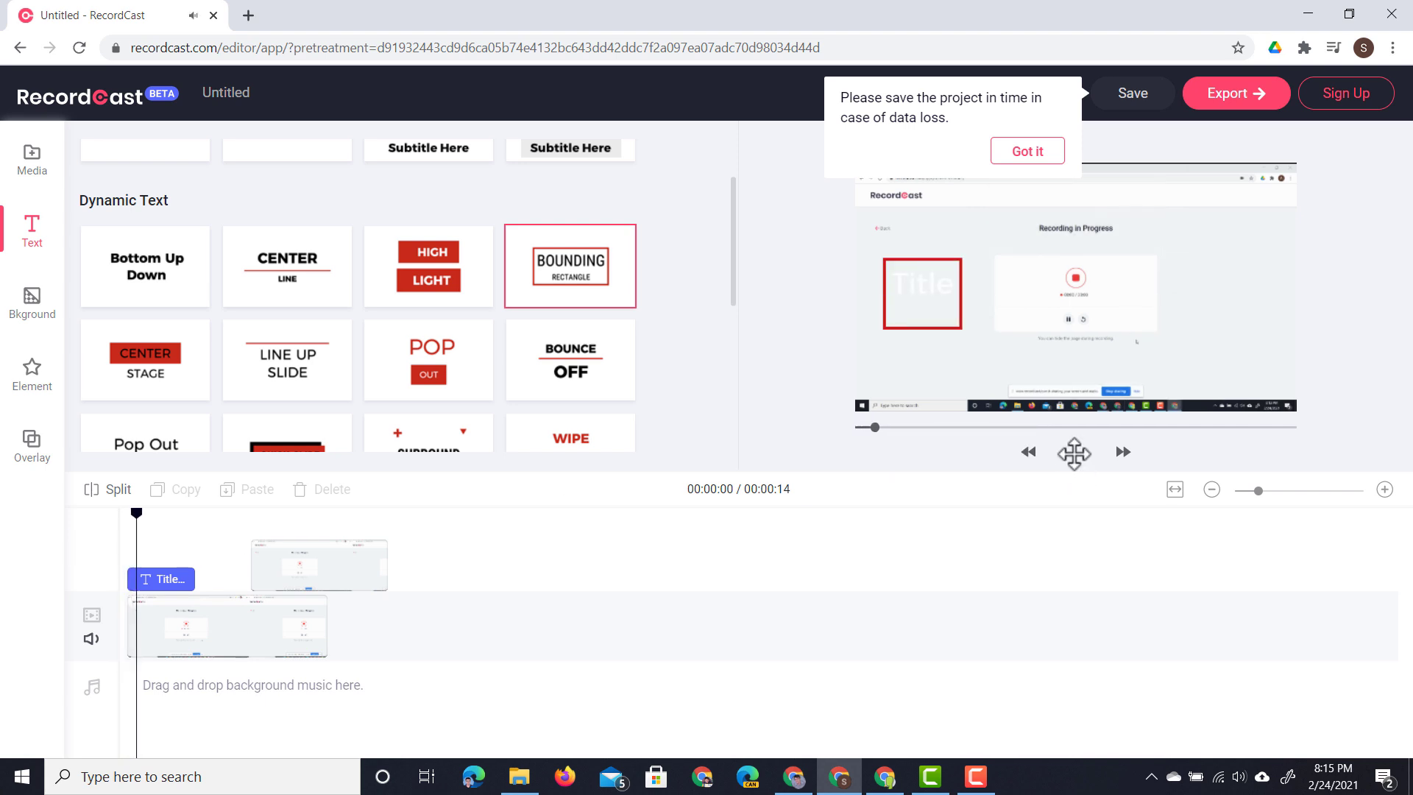
left_click(1074, 451)
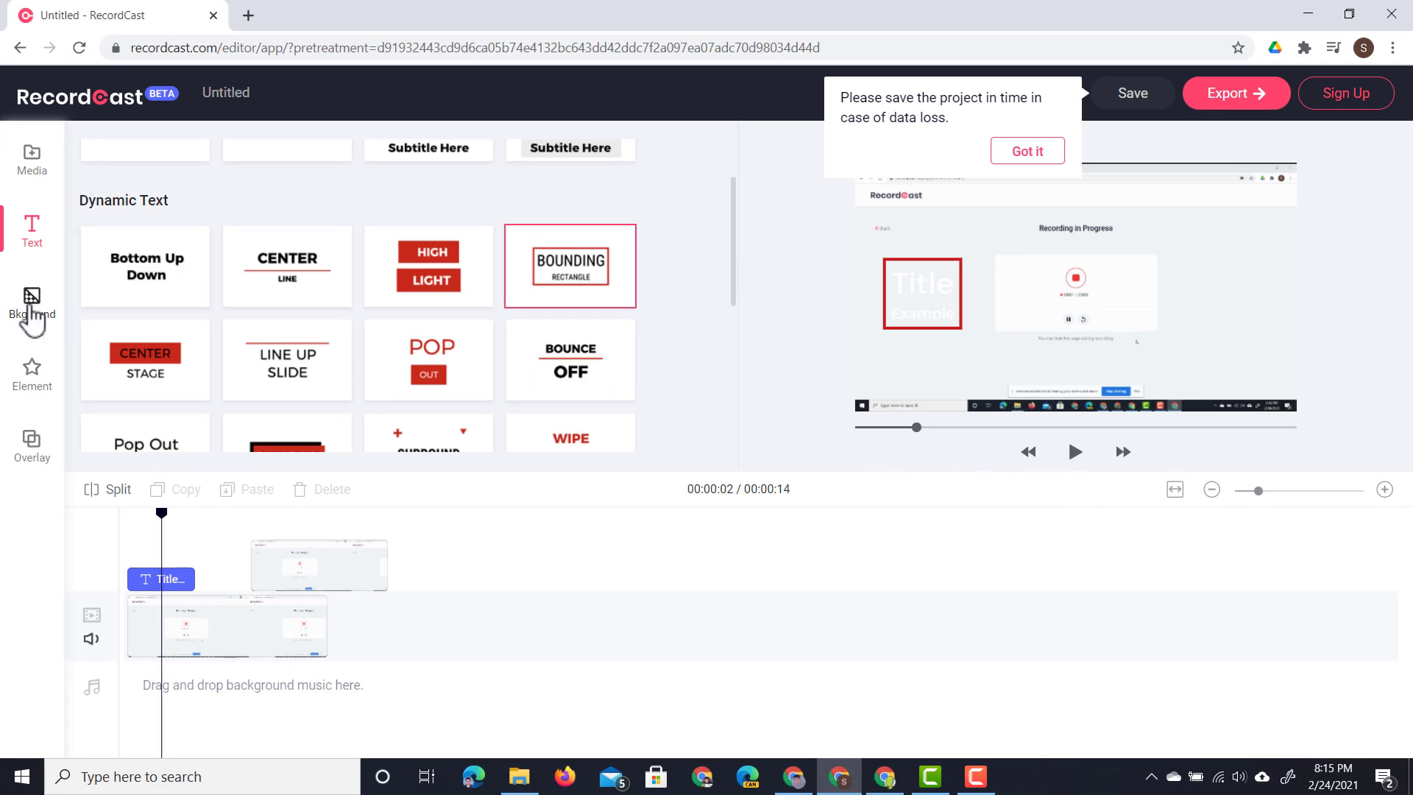
Append an orange background clip after the main video
left_click(31, 318)
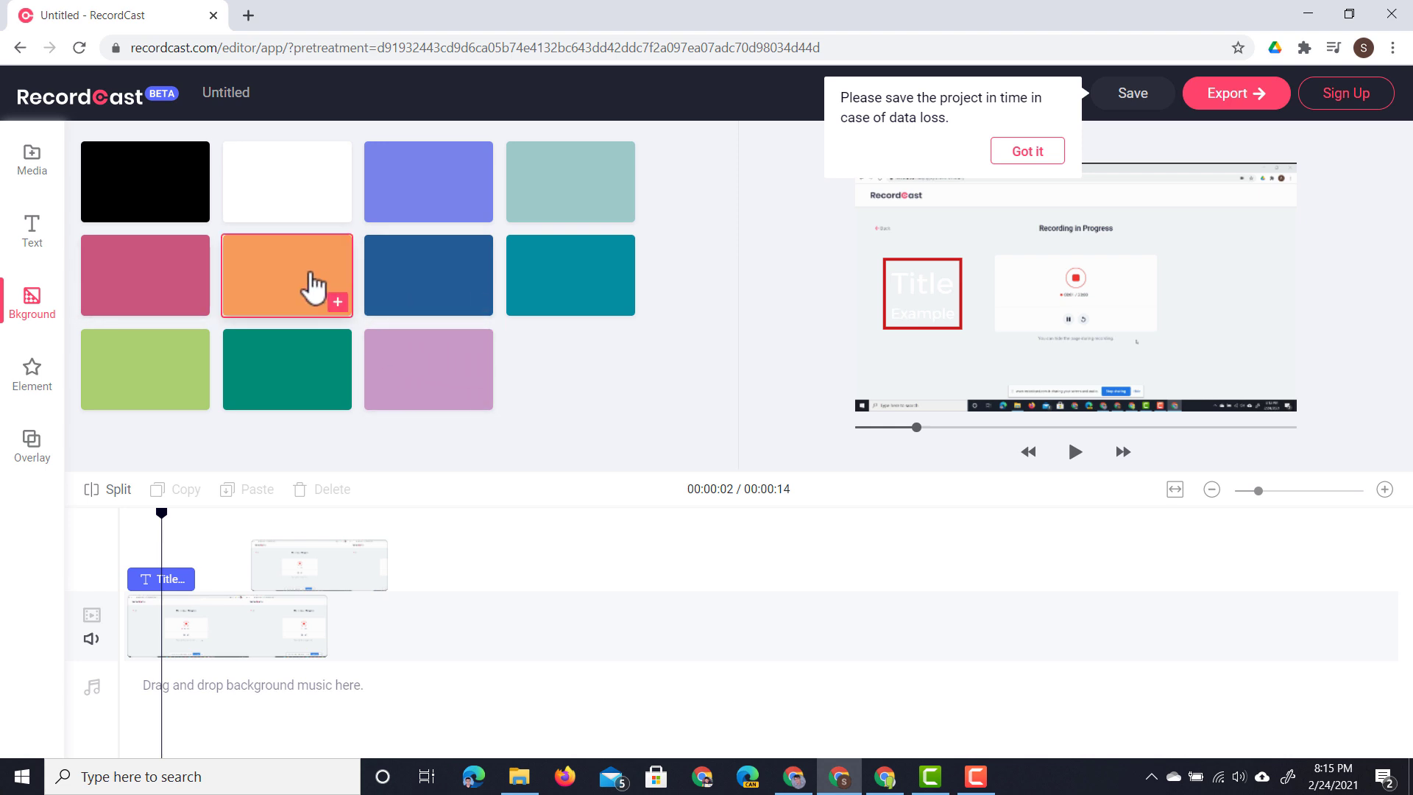
left_click(338, 302)
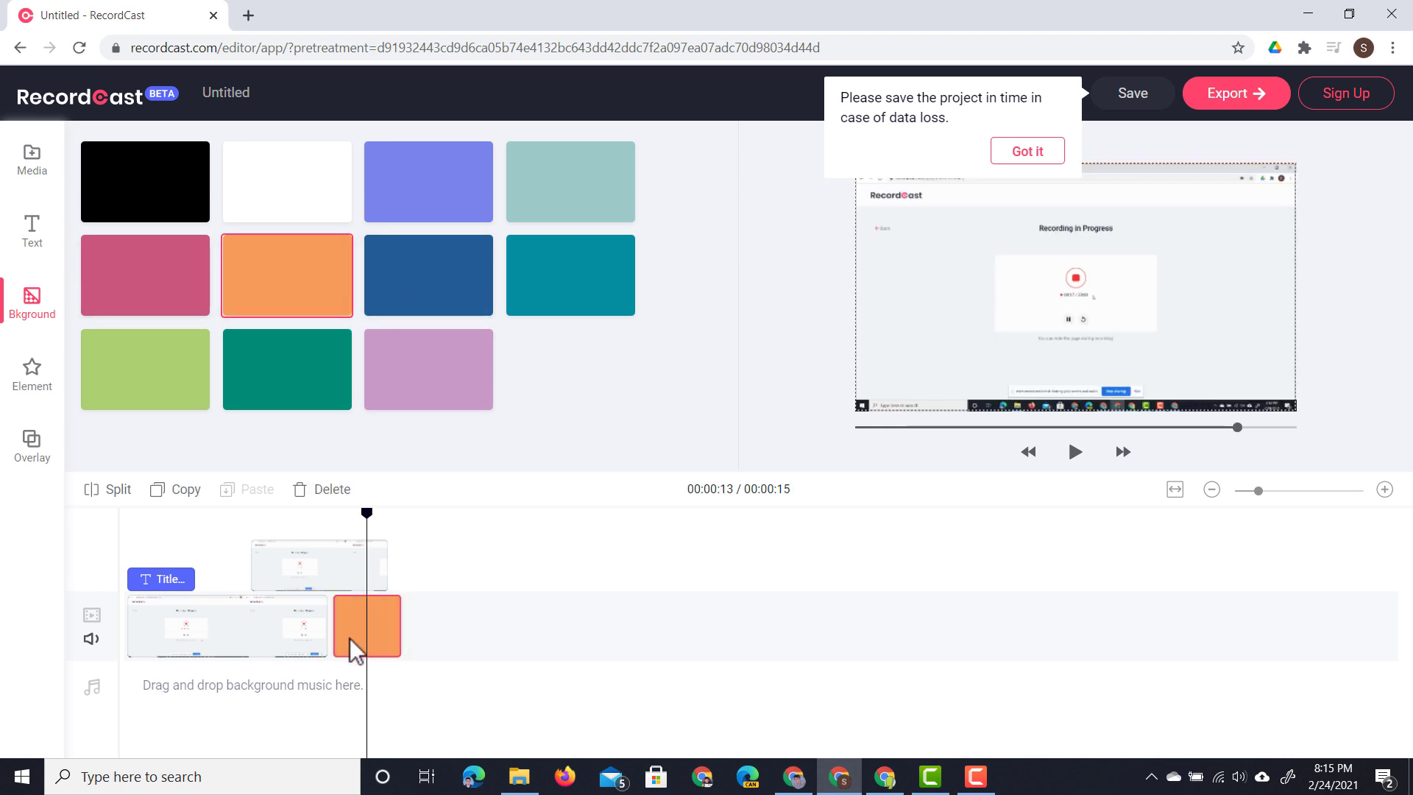
mouse_move(353, 647)
left_mouse_down()
mouse_move(242, 642)
mouse_move(372, 647)
left_mouse_up()
Shrink the overlay video to 55% and move it to the top right
left_click(347, 572)
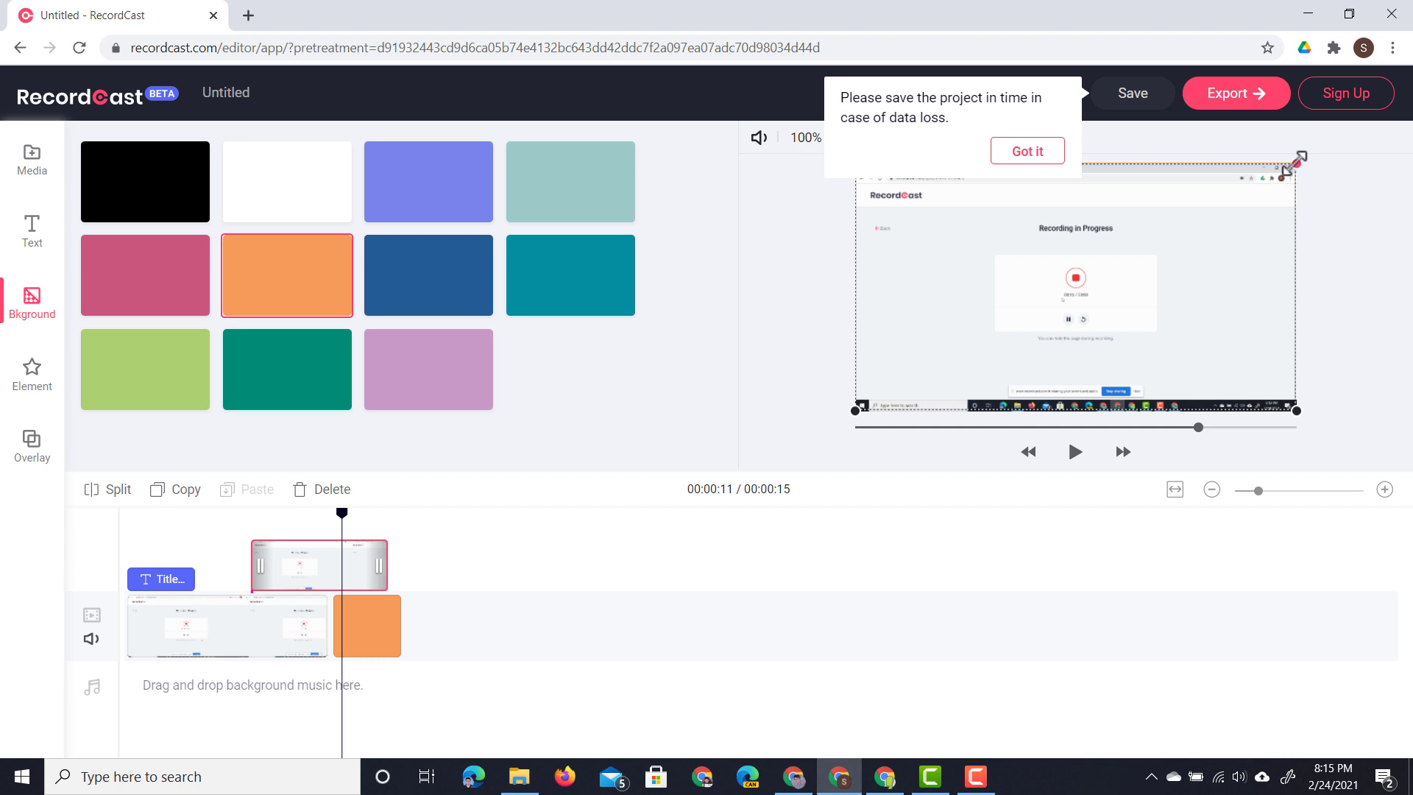
left_click_drag(1288, 167, 1119, 253)
left_click_drag(1049, 308, 1177, 243)
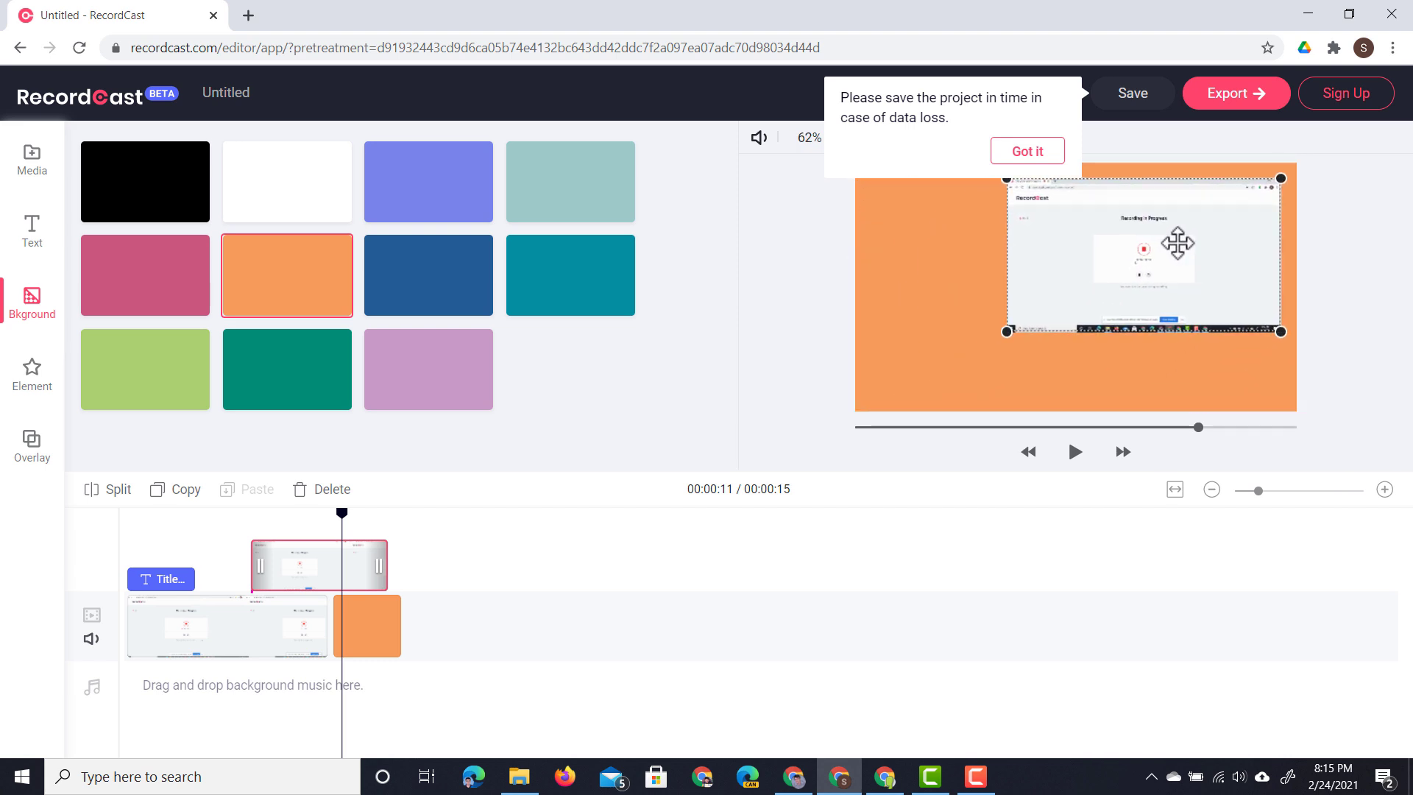
left_click_drag(1002, 337, 1035, 316)
left_click(298, 524)
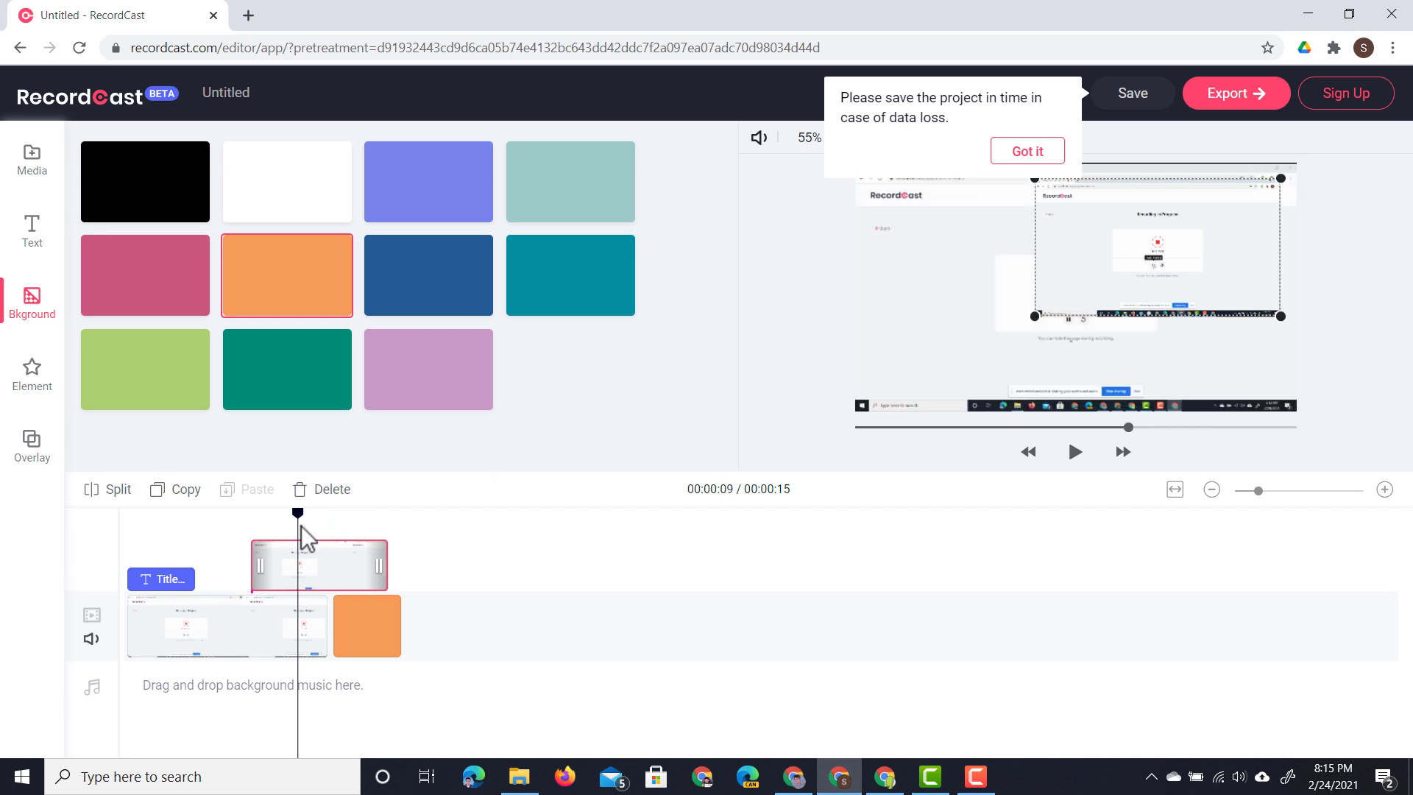
Scale the main video to 41% in the lower left, keeping the overlay at 55% top right
left_click(966, 328)
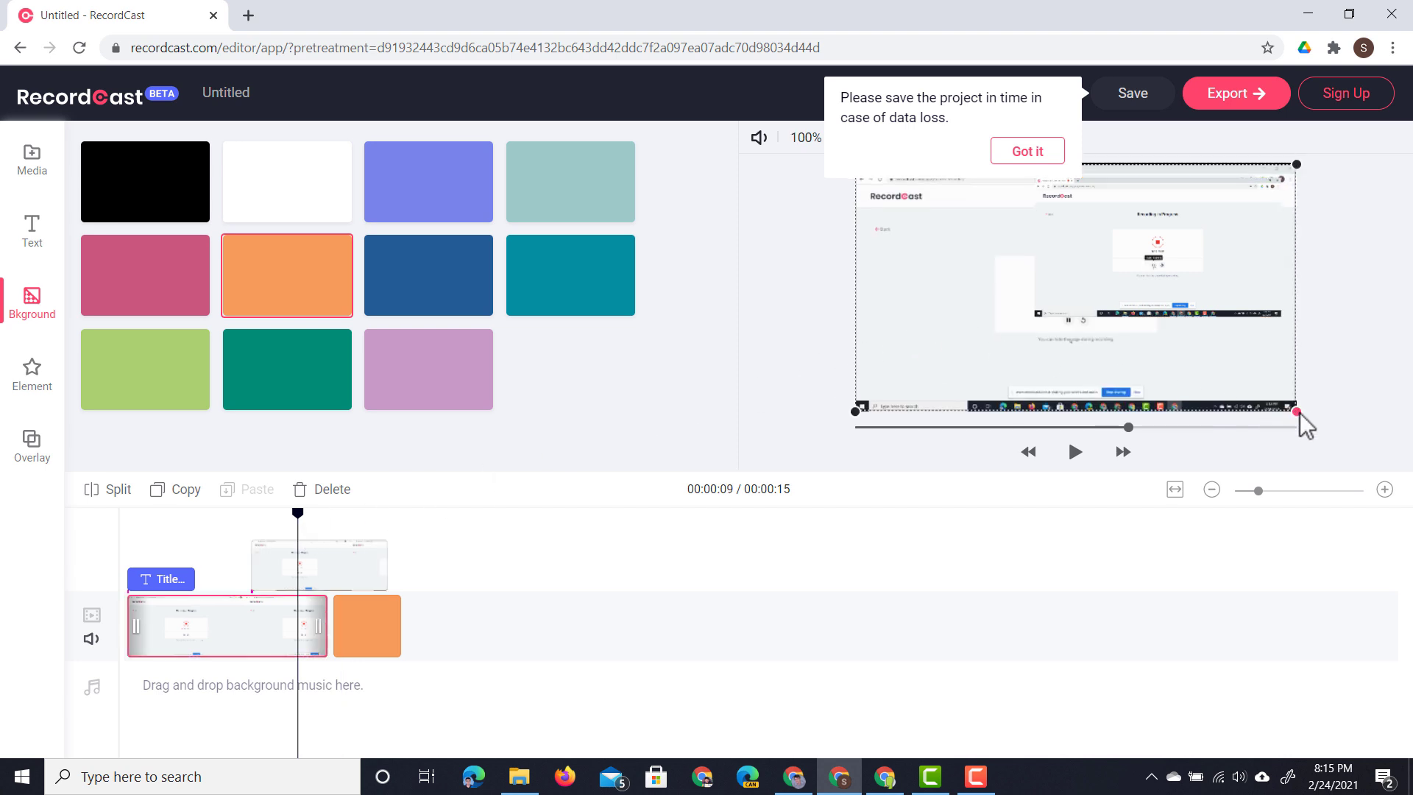
left_click_drag(1297, 412, 1036, 265)
left_click_drag(1027, 197, 1039, 326)
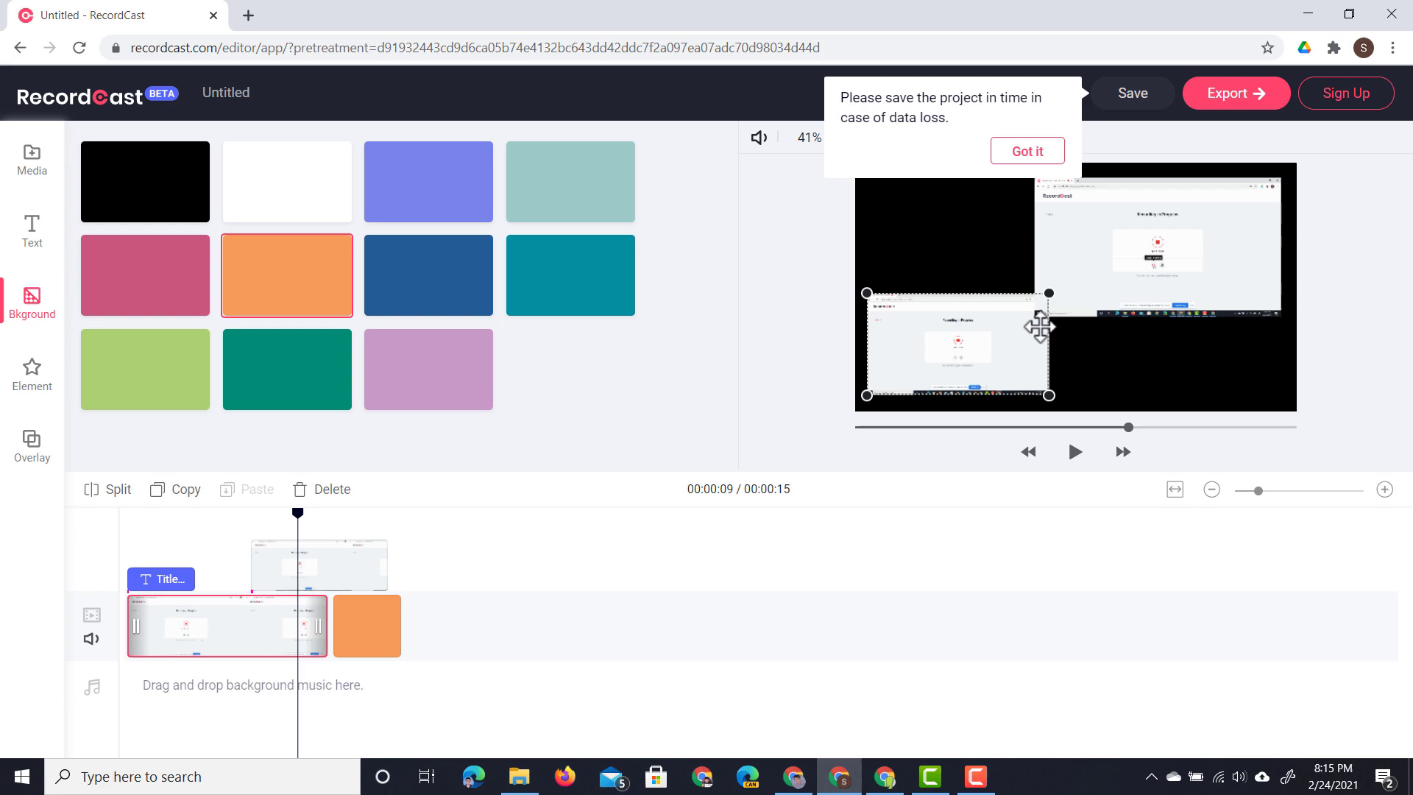
left_click_drag(1141, 266, 1150, 265)
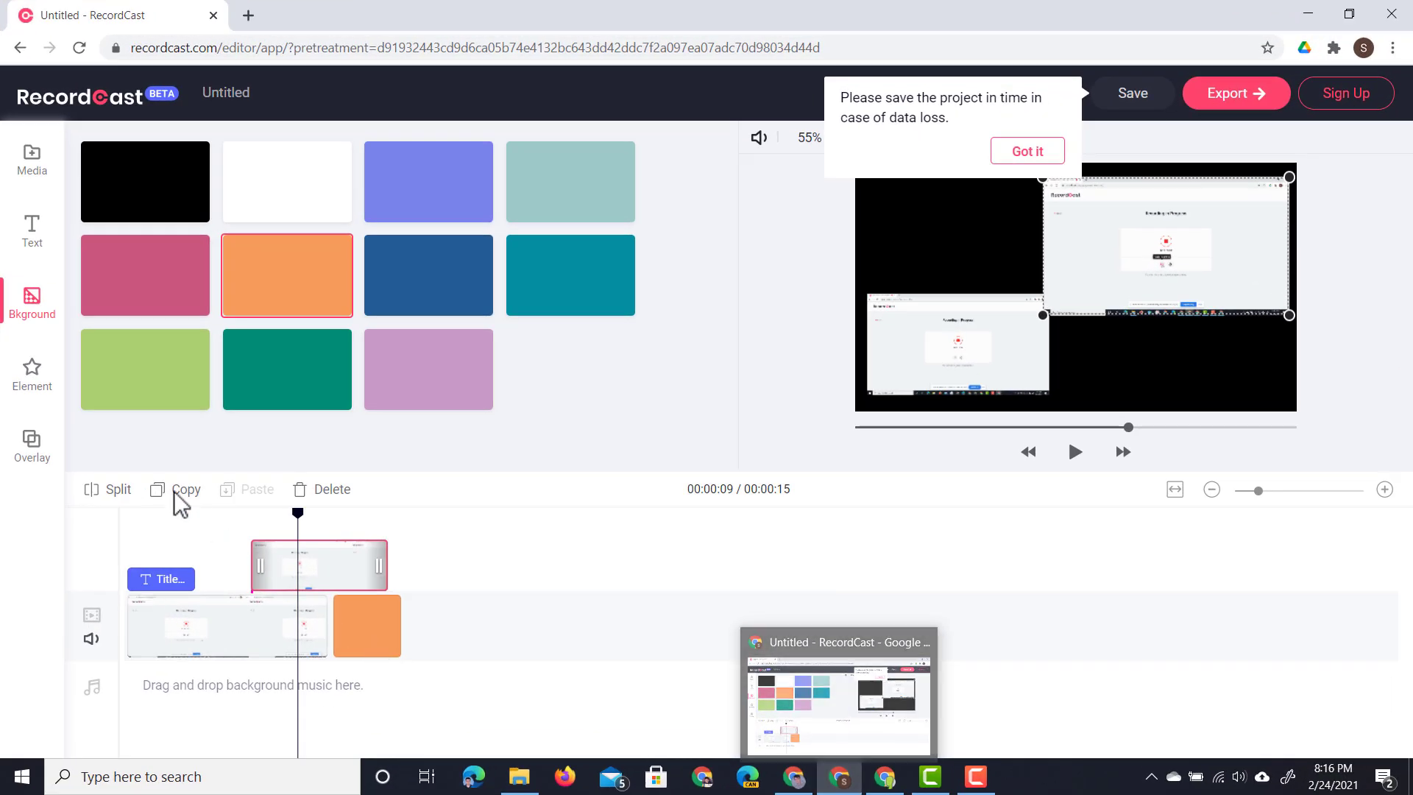
Add the blue downward arrow element and move it above the lower-left video clip
left_click(30, 374)
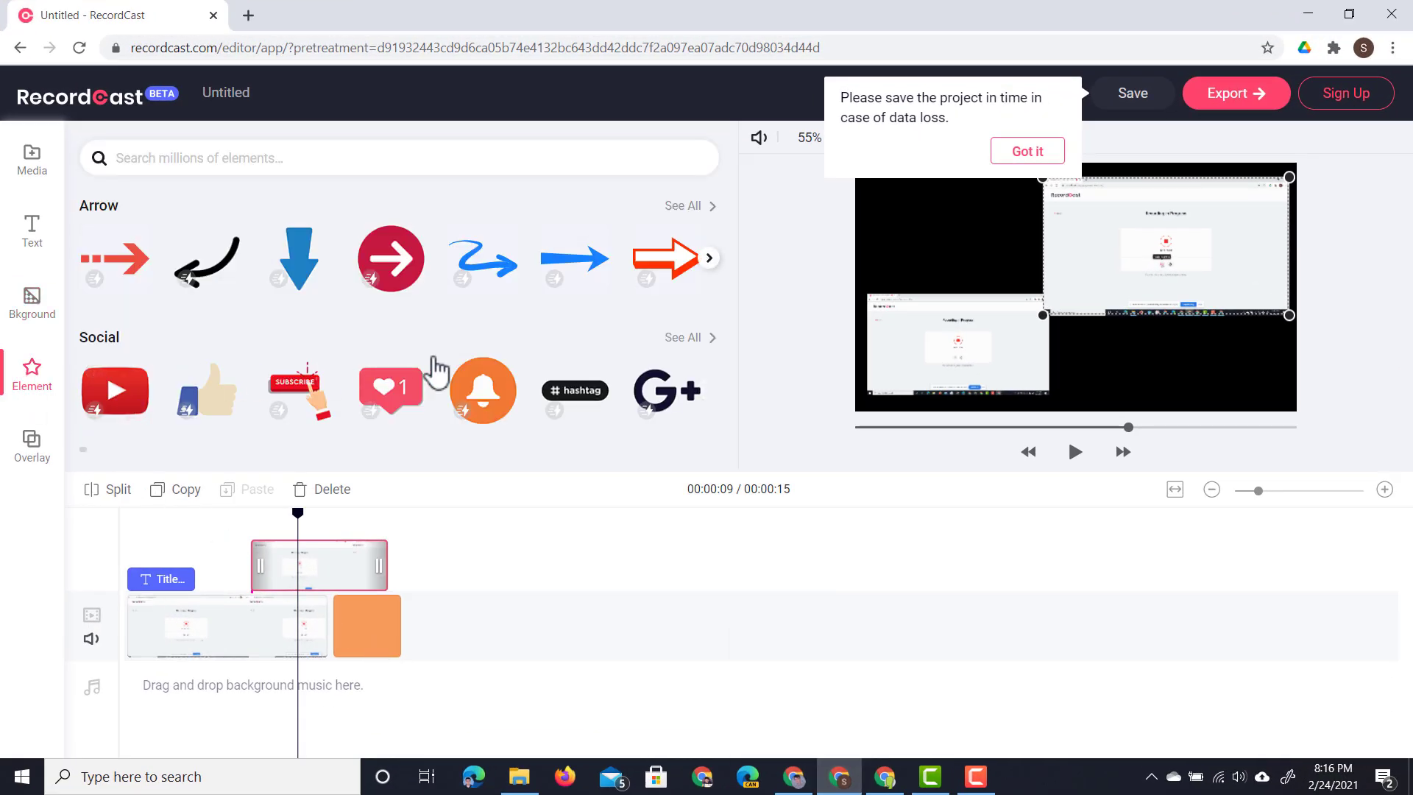
mouse_move(302, 279)
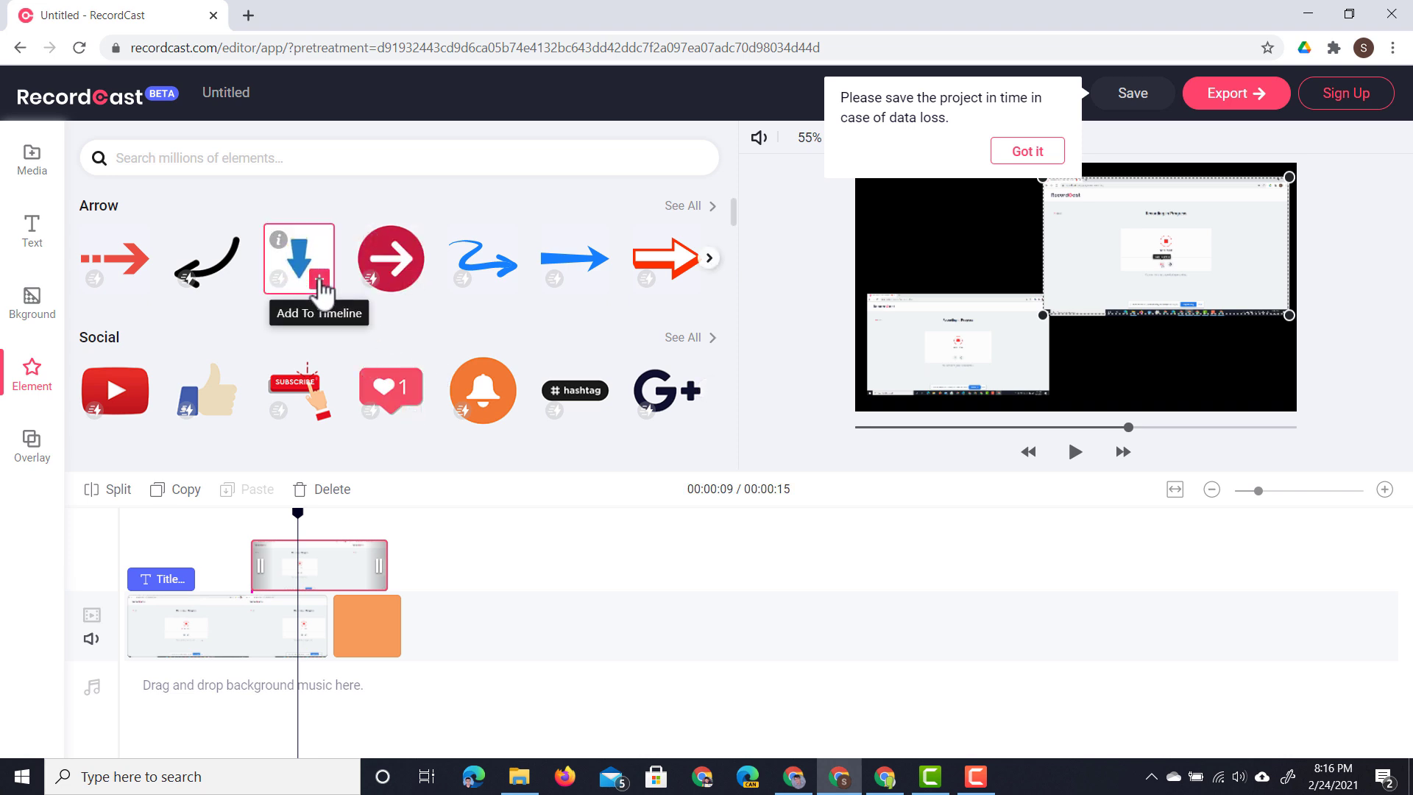
left_click(320, 281)
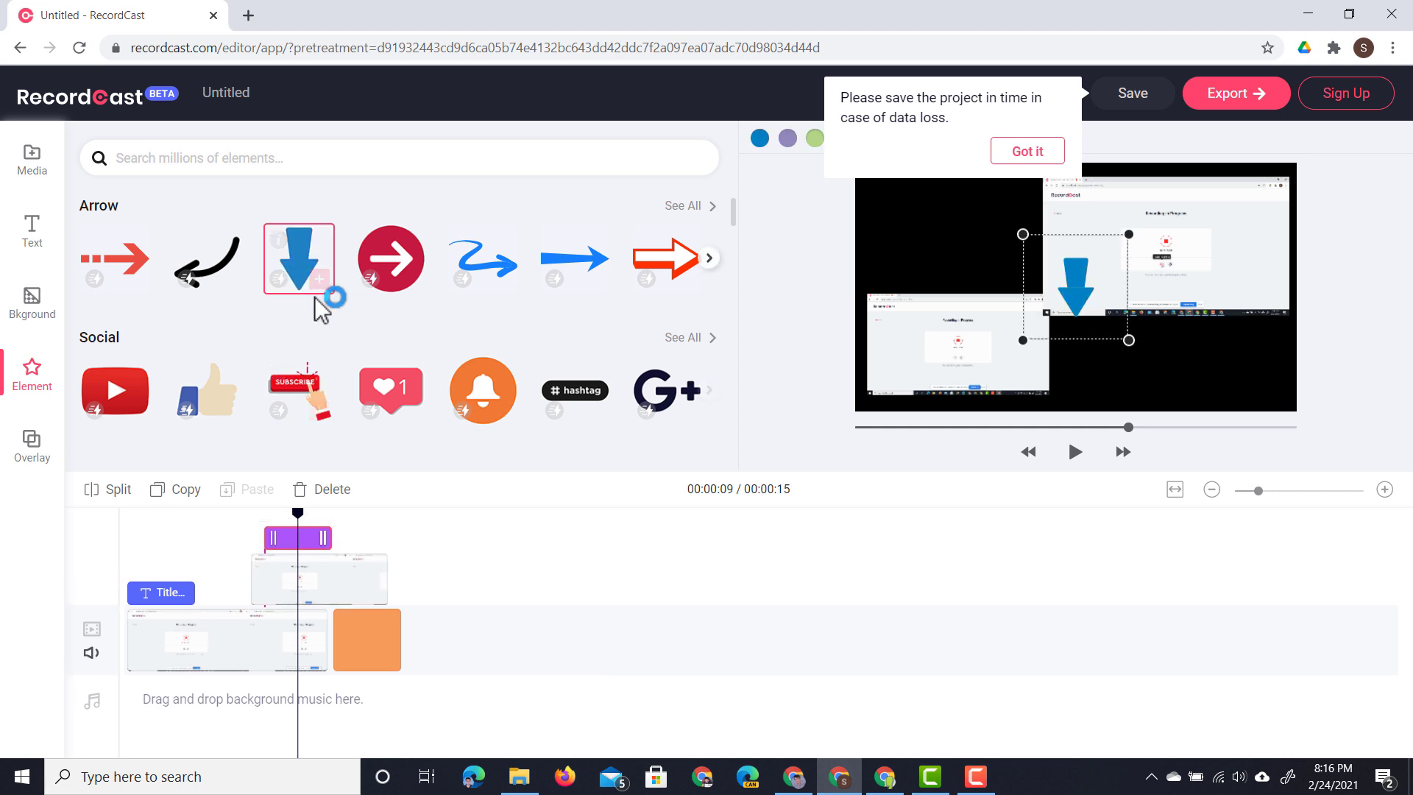
mouse_move(268, 512)
left_mouse_down()
mouse_move(299, 516)
mouse_move(253, 515)
mouse_move(294, 514)
left_mouse_up()
left_click_drag(1073, 289, 1001, 296)
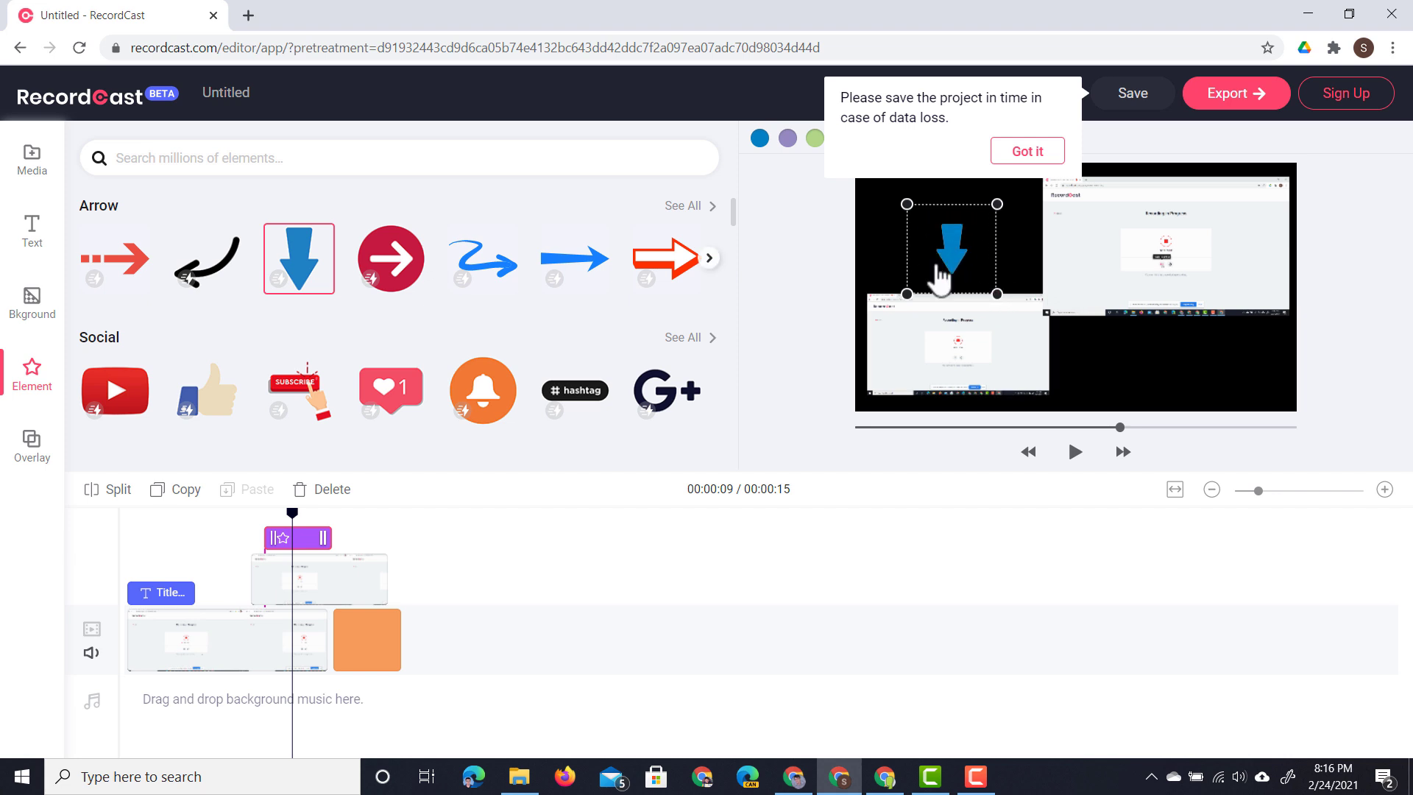
scroll(940, 279, "down", 4)
scroll(939, 279, "down", 5)
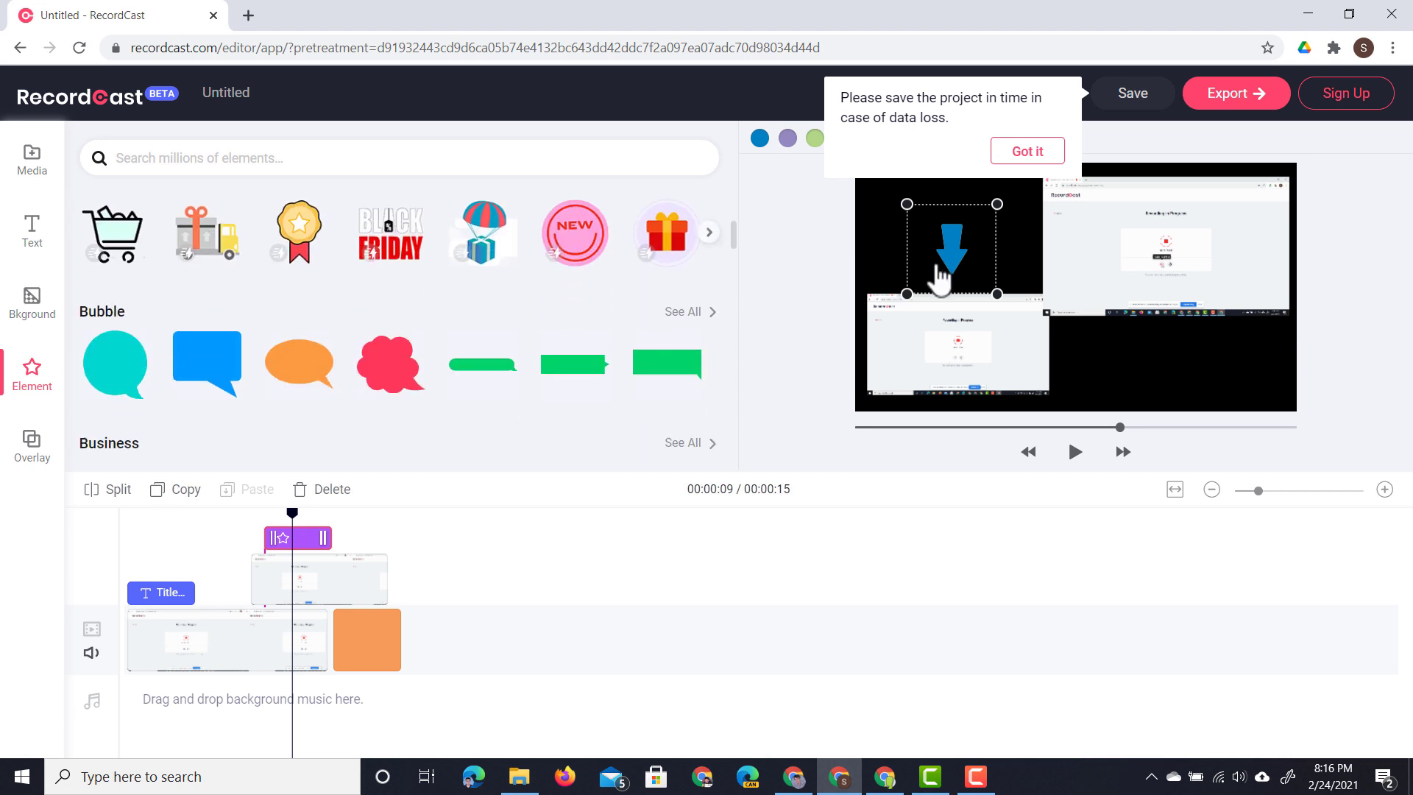
scroll(940, 280, "down", 2)
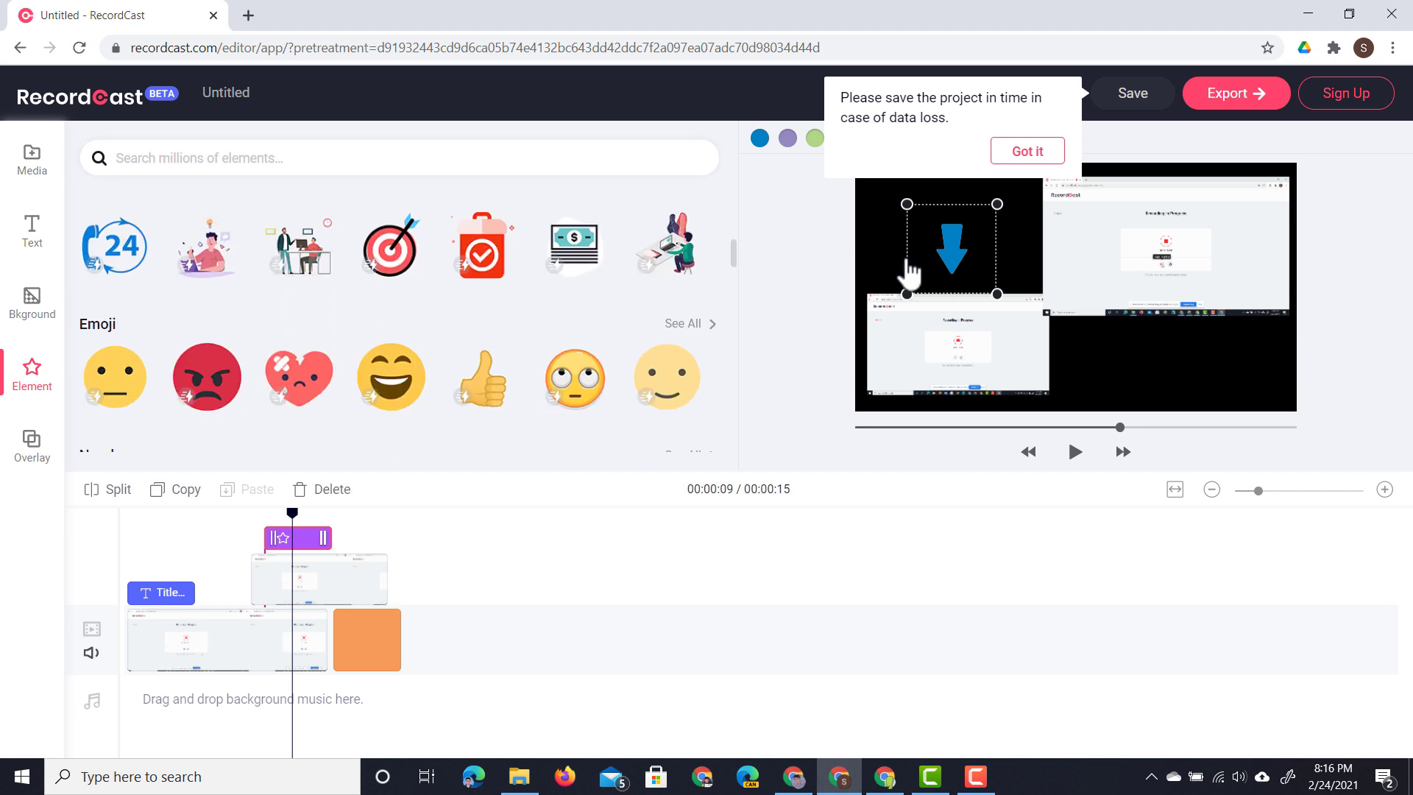
Search elements for 'grumpy' and place a smaller grumpy face to the right of the arrow
left_click(397, 160)
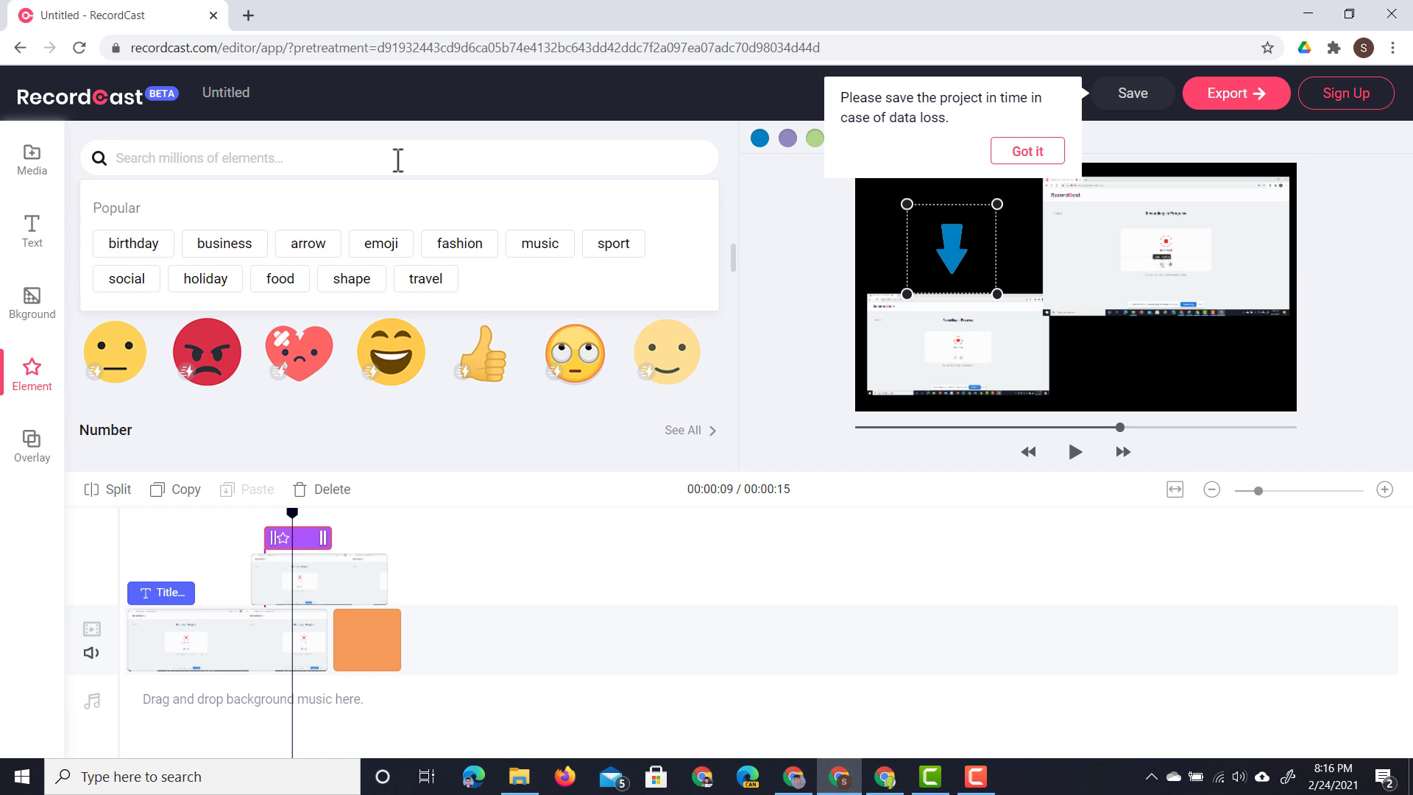
key("Return")
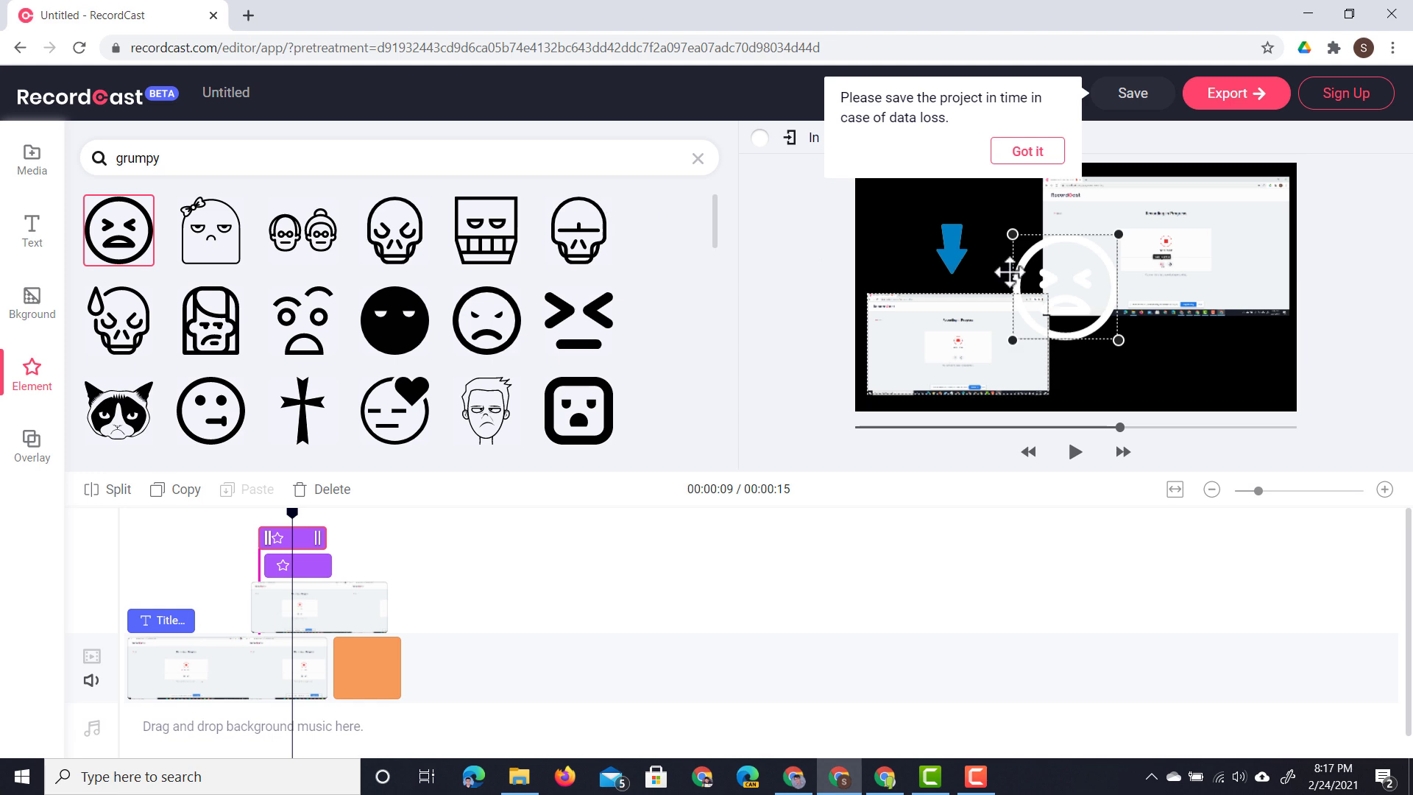
left_click_drag(1066, 286, 1165, 321)
left_click_drag(1114, 269, 1147, 326)
left_click(442, 586)
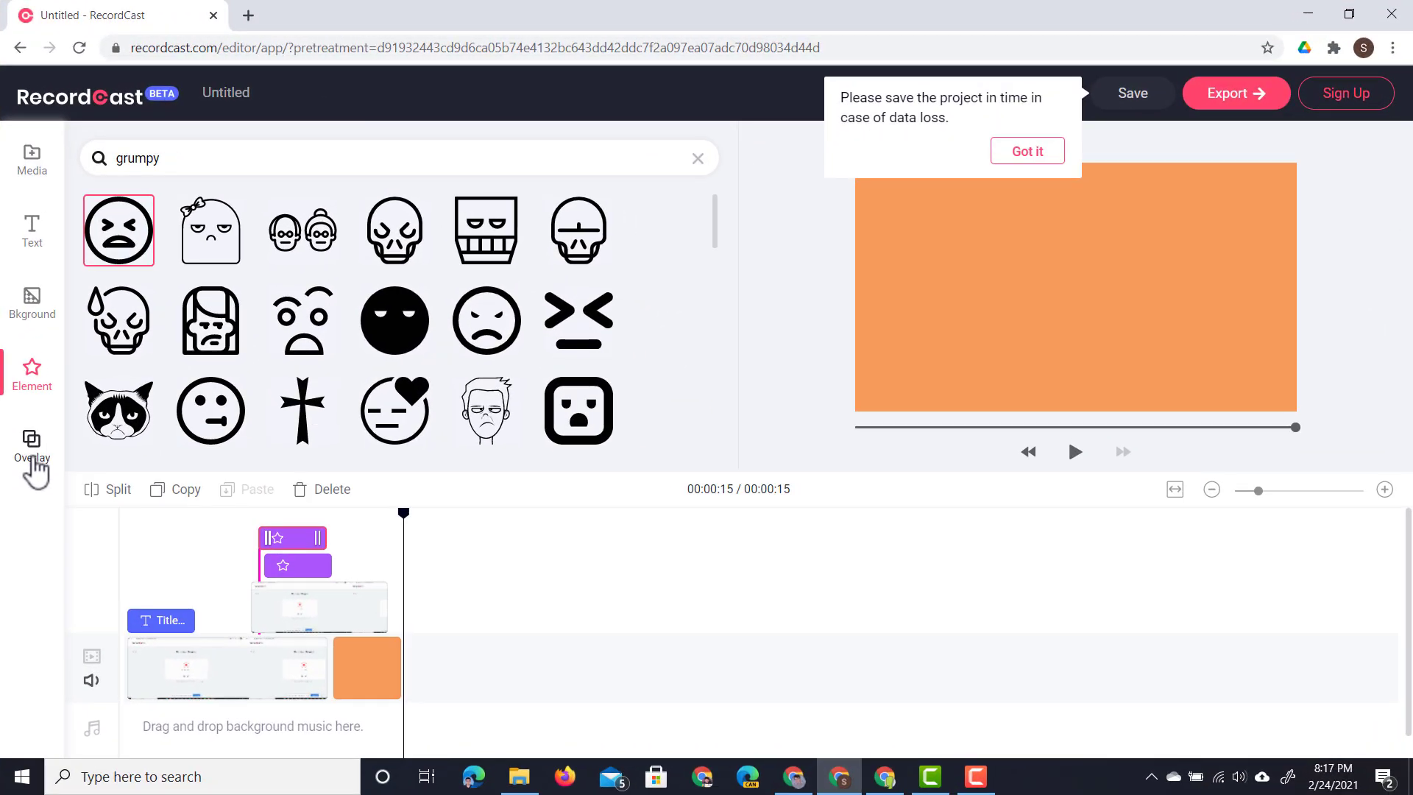
Append the 'For More Information' slogan outro card after the orange clip, keeping its text
left_click(34, 463)
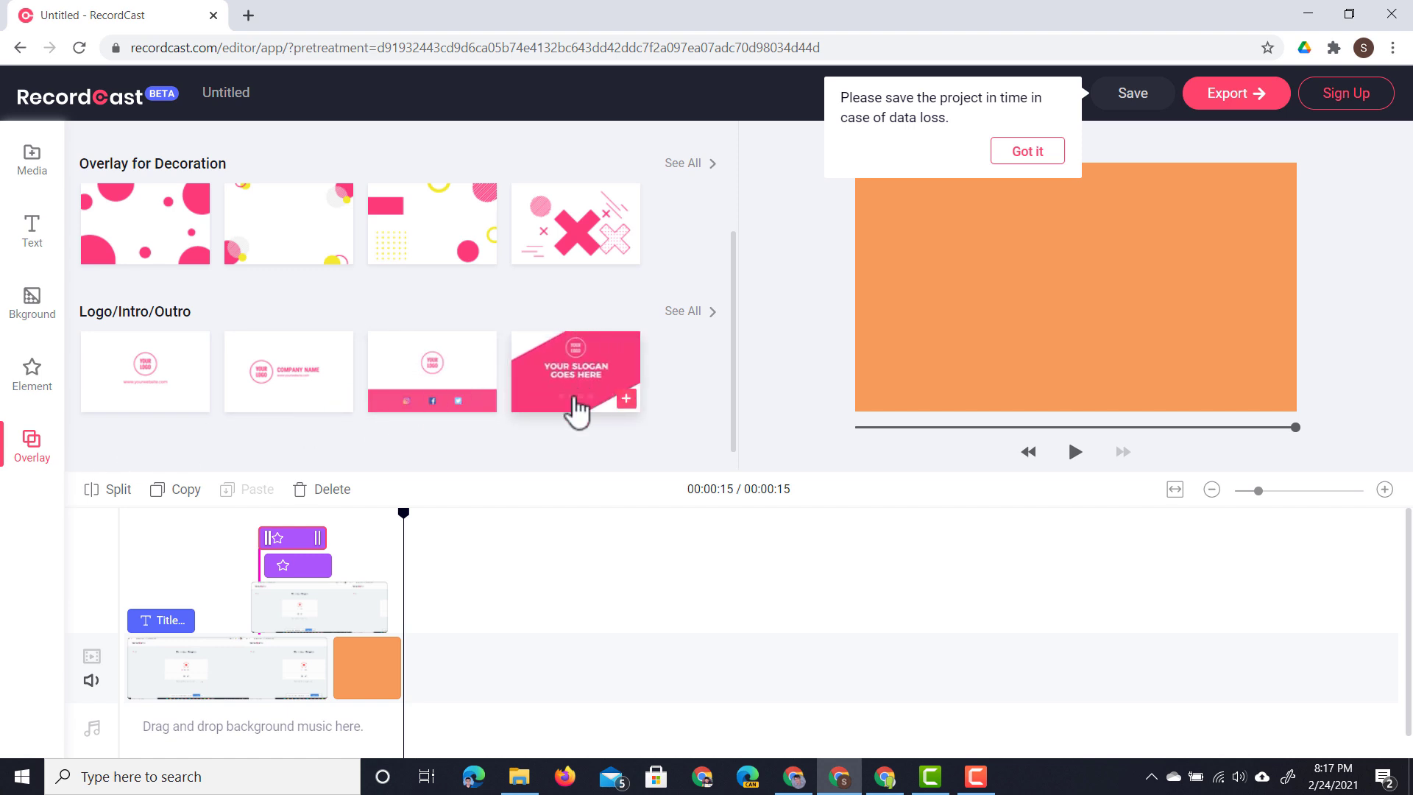
left_click_drag(578, 411, 403, 657)
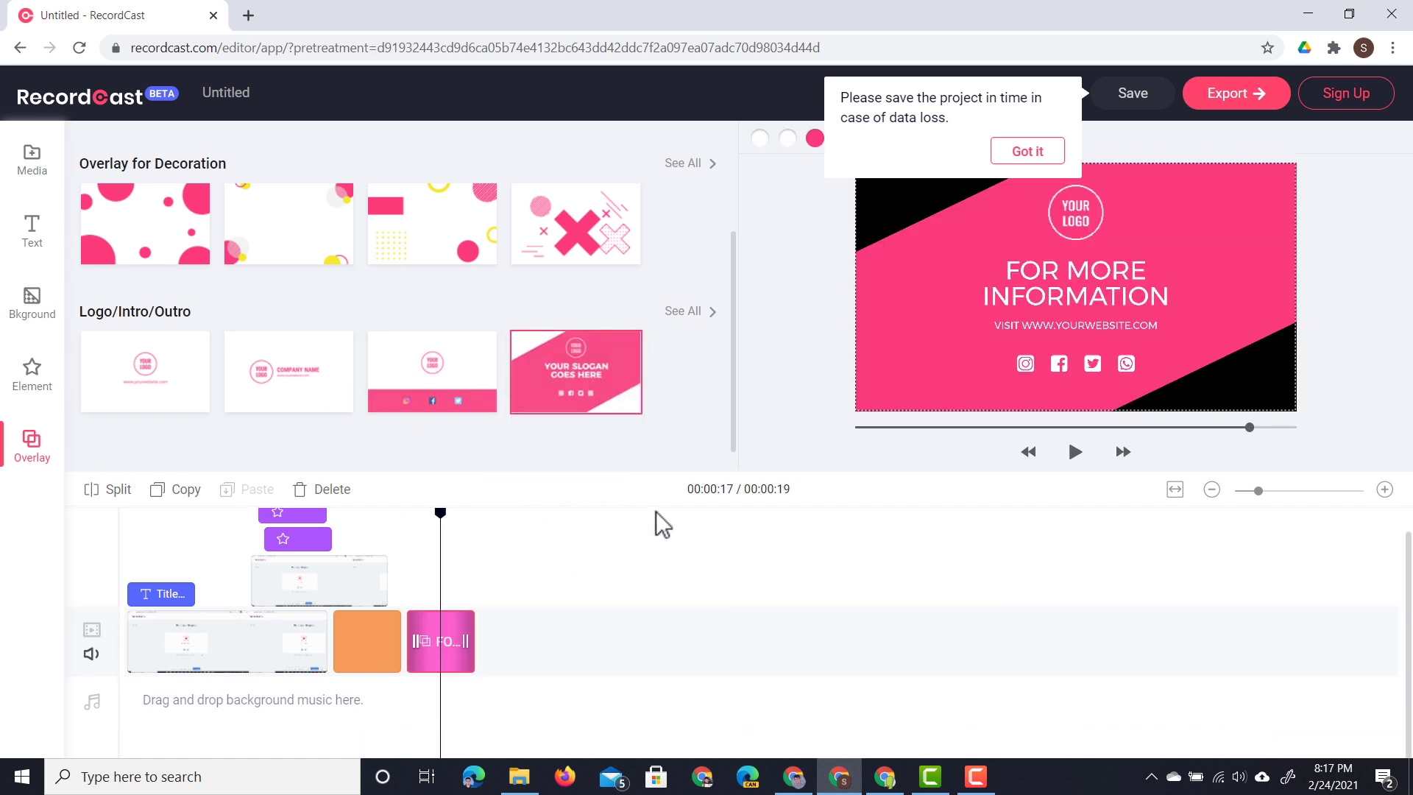
double_click(1079, 281)
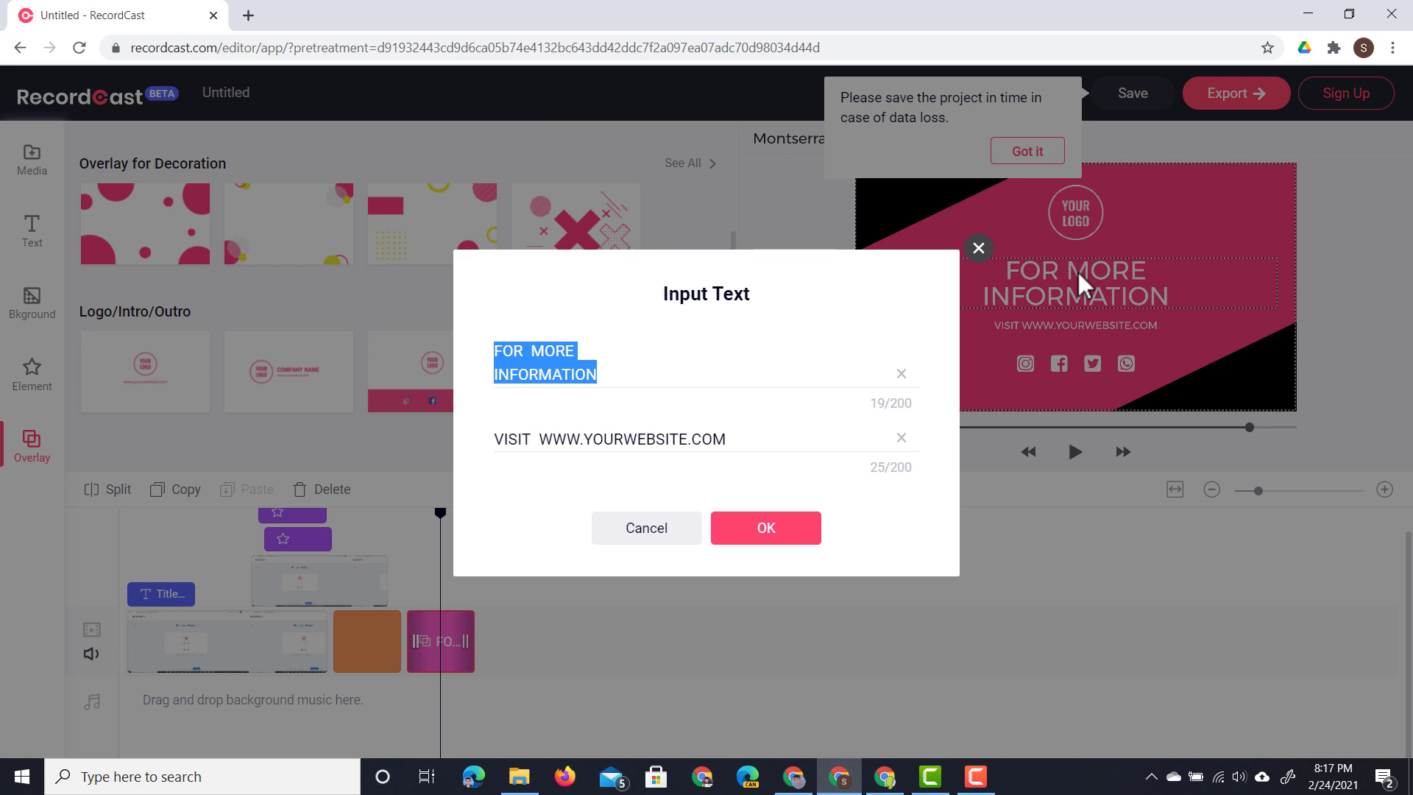
left_click(979, 248)
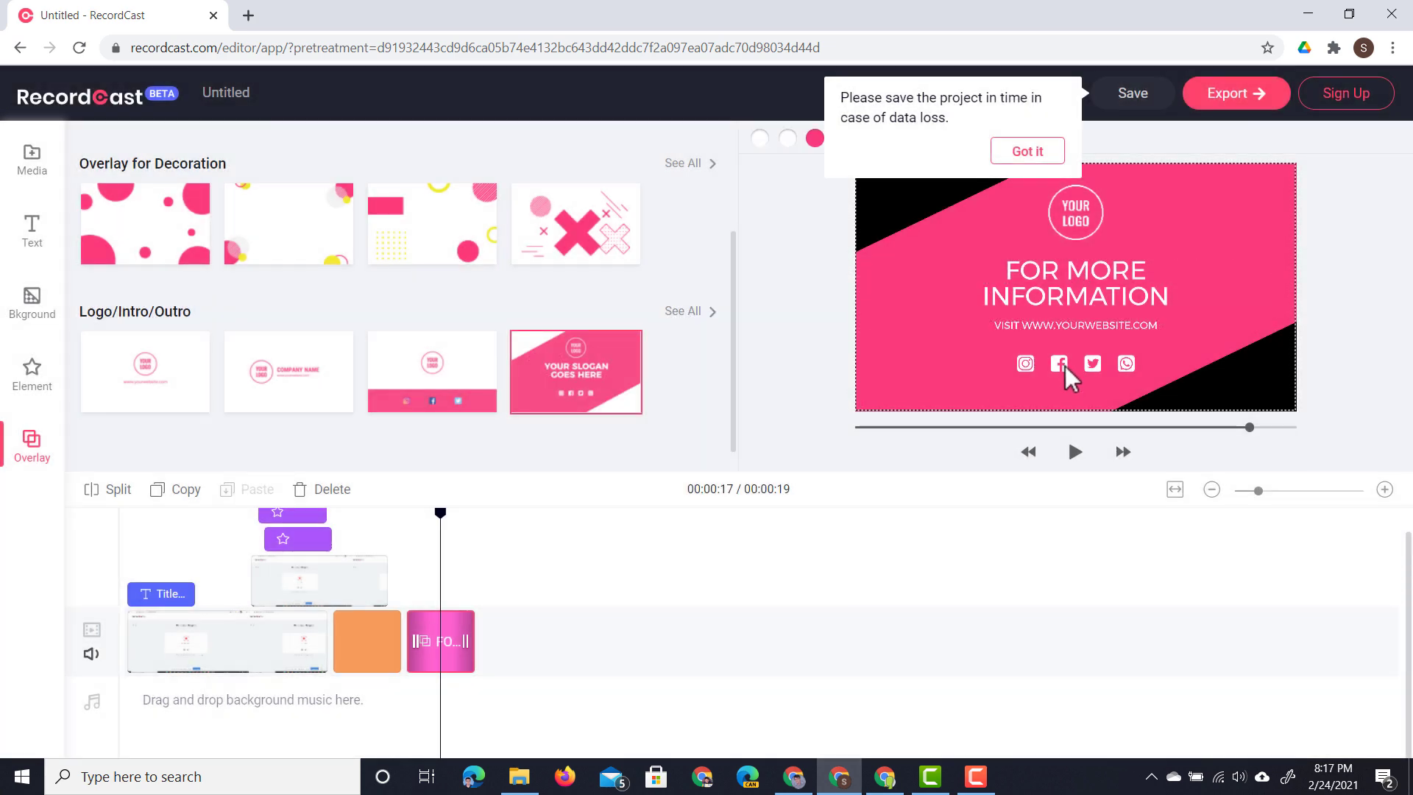
left_click(1008, 159)
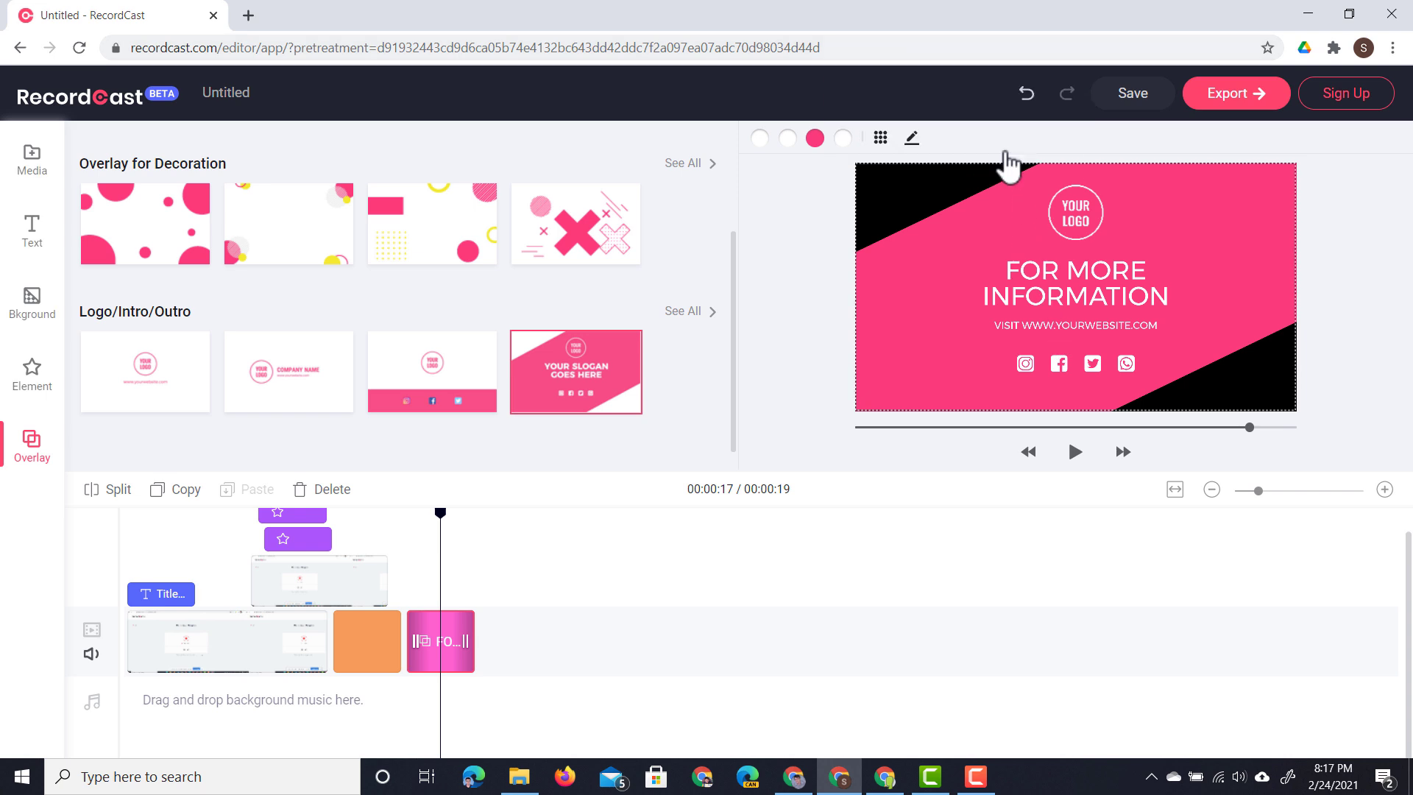
Recolour the outro card's background from pink to green
left_click(815, 138)
left_click(767, 309)
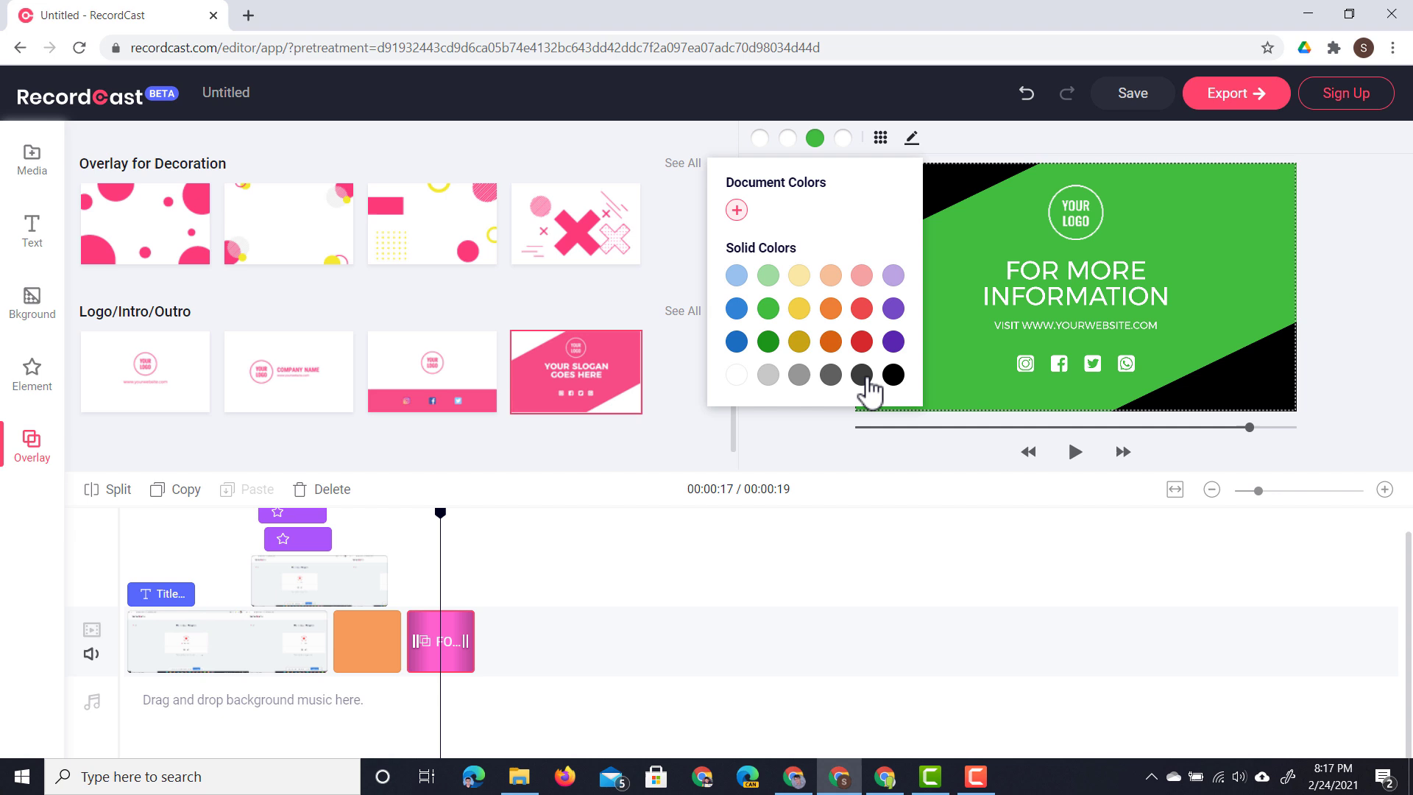
left_click(1070, 526)
mouse_move(423, 530)
left_mouse_down()
mouse_move(400, 530)
mouse_move(458, 530)
left_mouse_up()
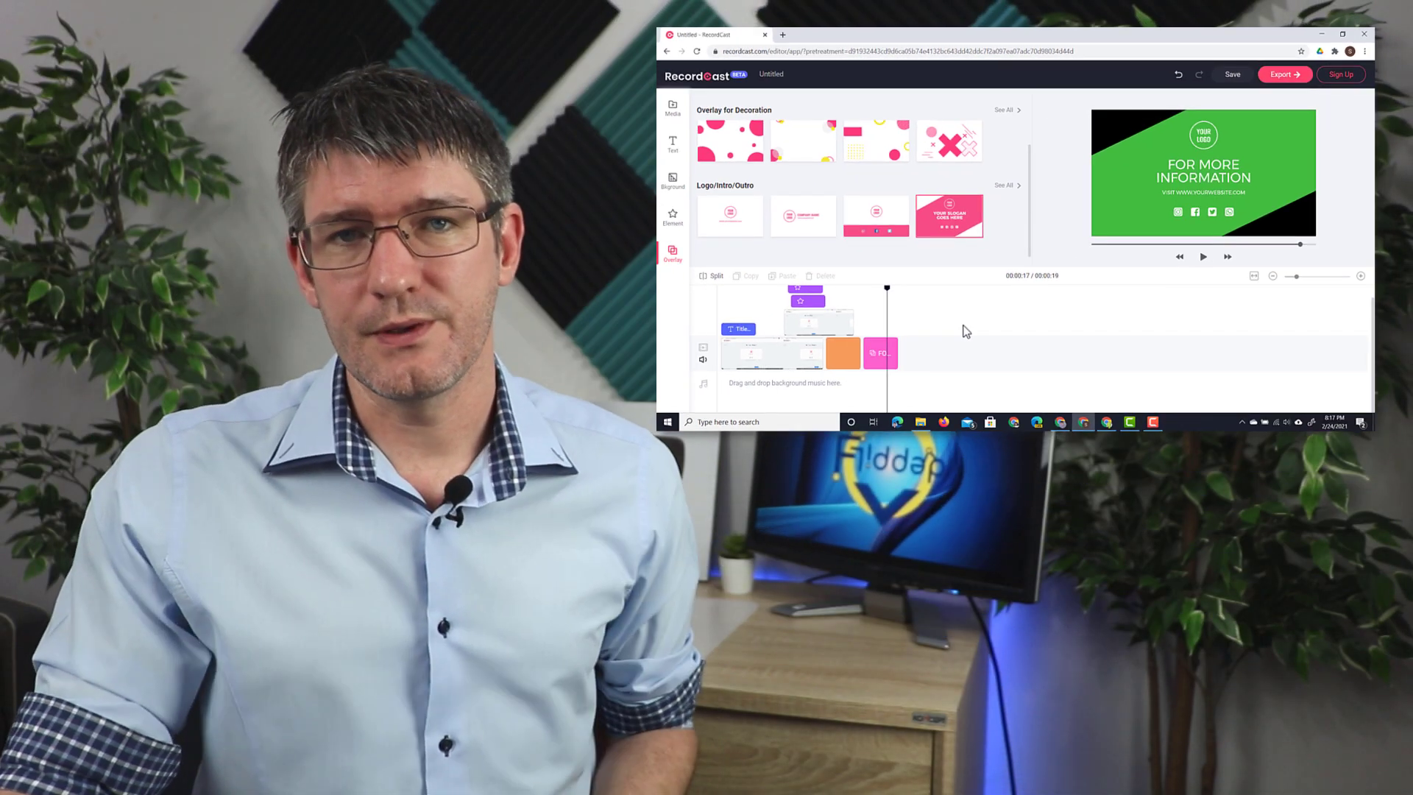
Title the project 'Demo video' and sign up with a Google account to export
left_click(625, 630)
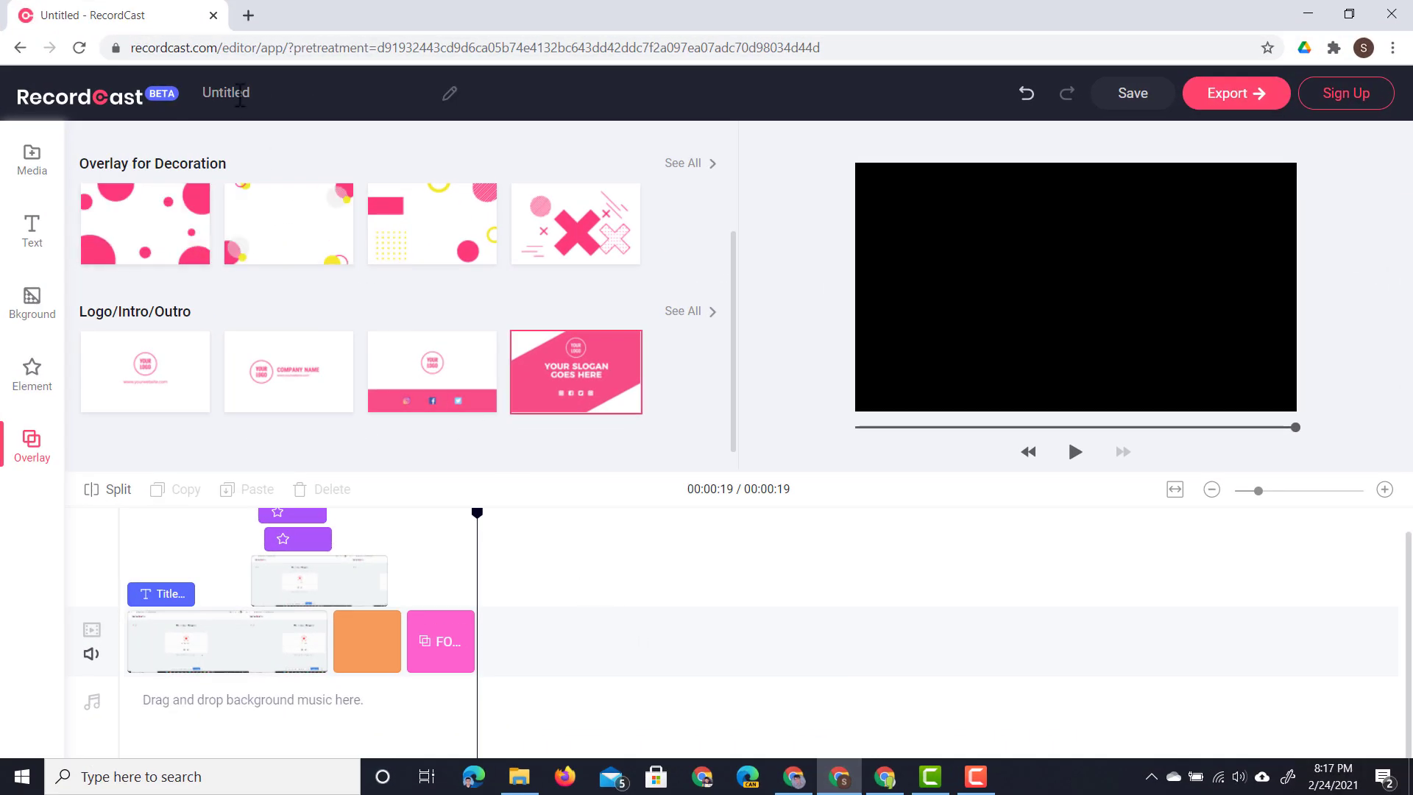
type("Demo video")
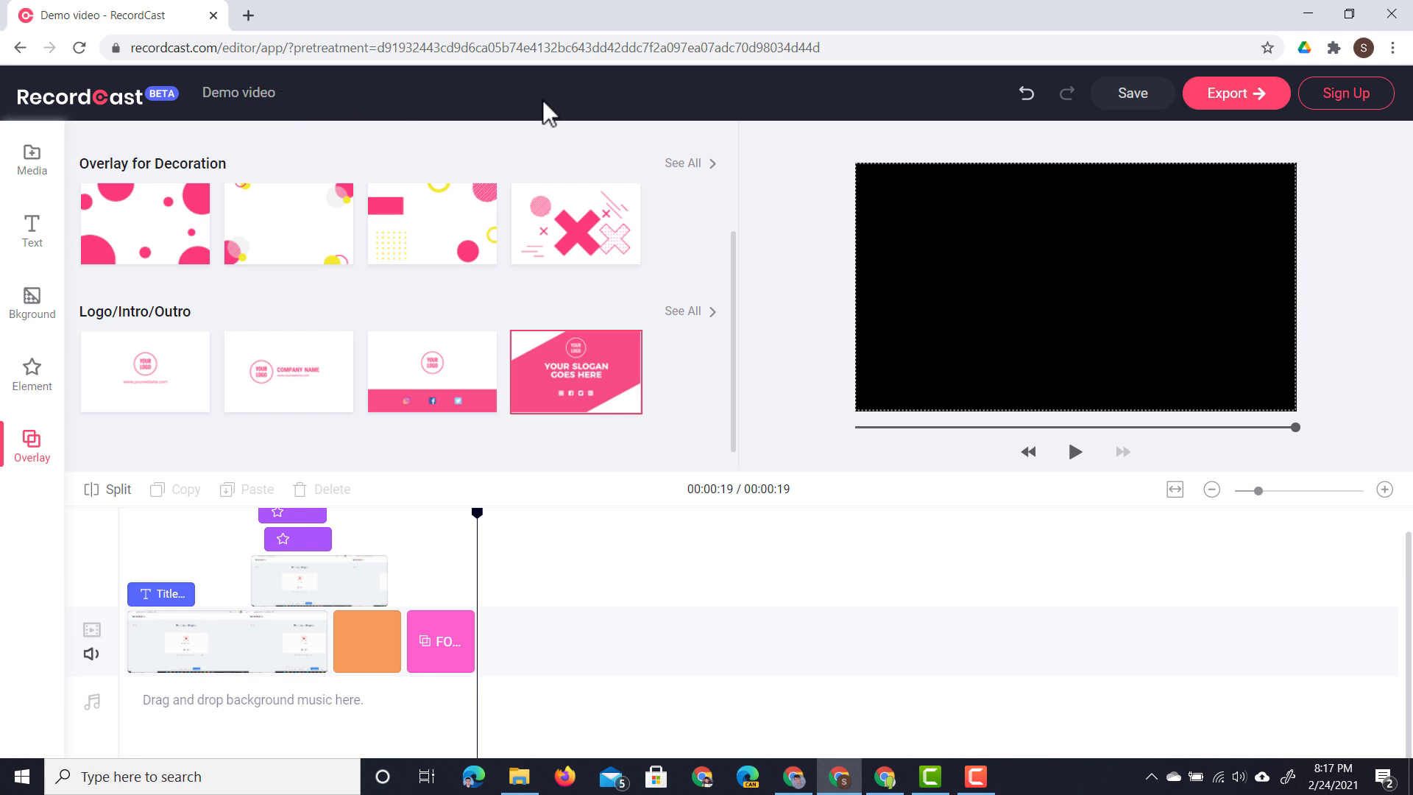
left_click(1256, 111)
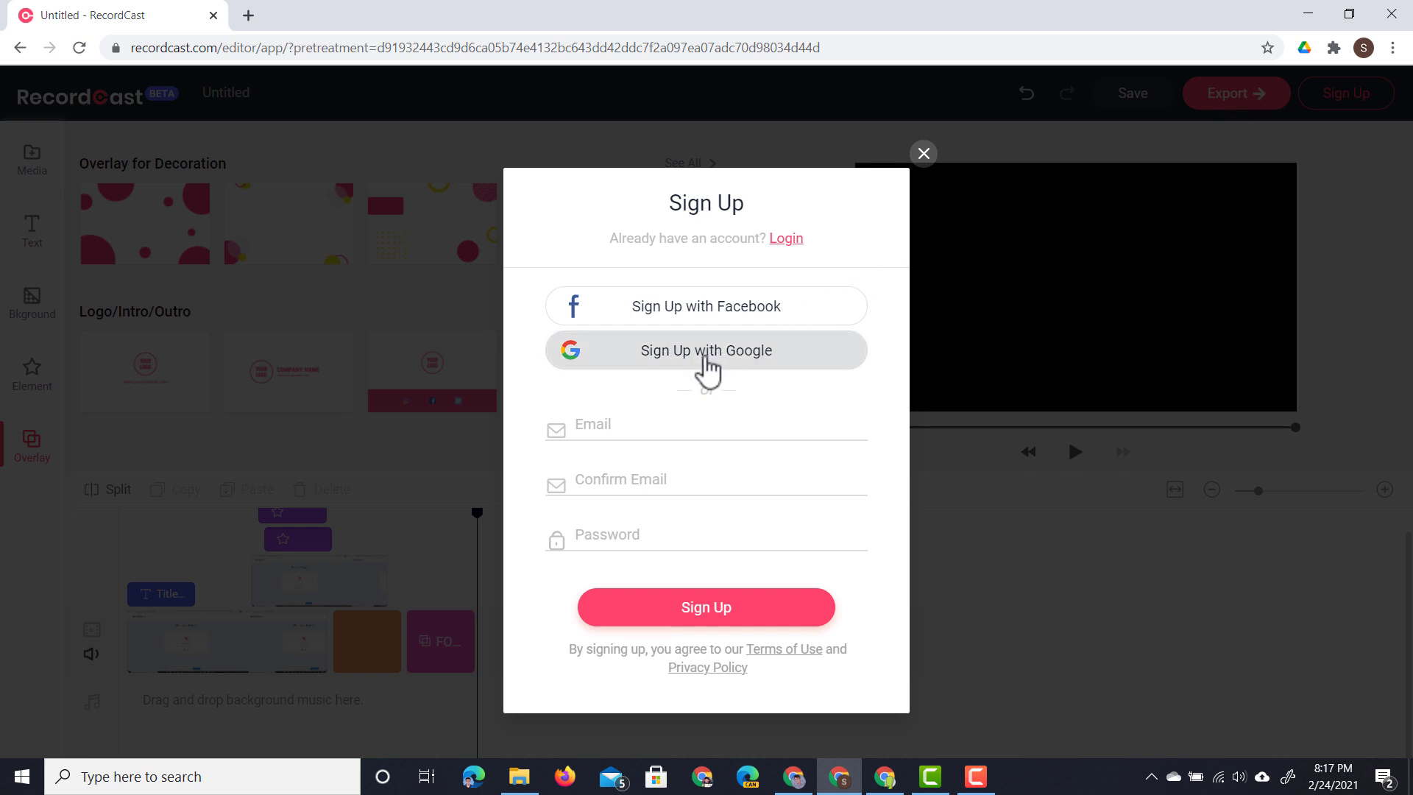
left_click(706, 354)
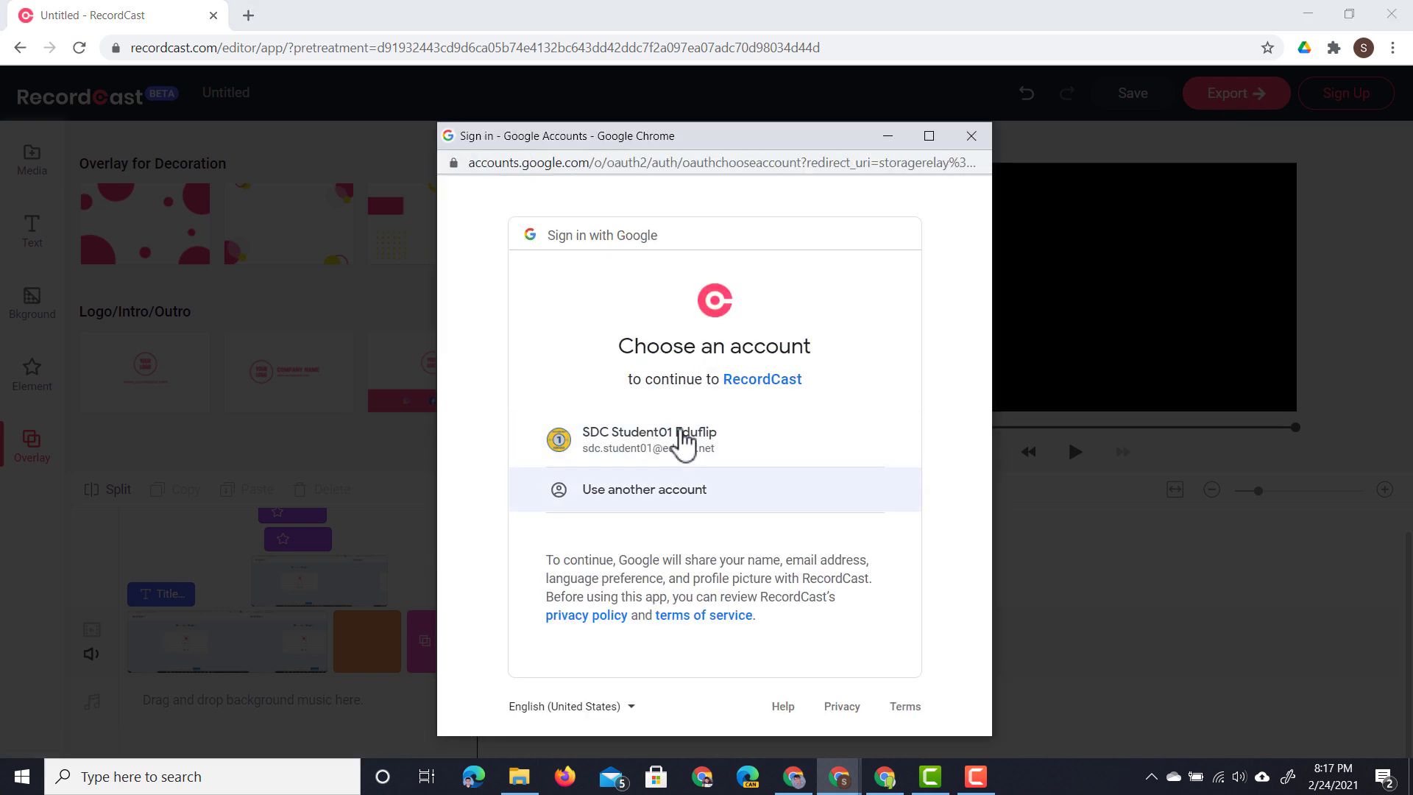
left_click(679, 441)
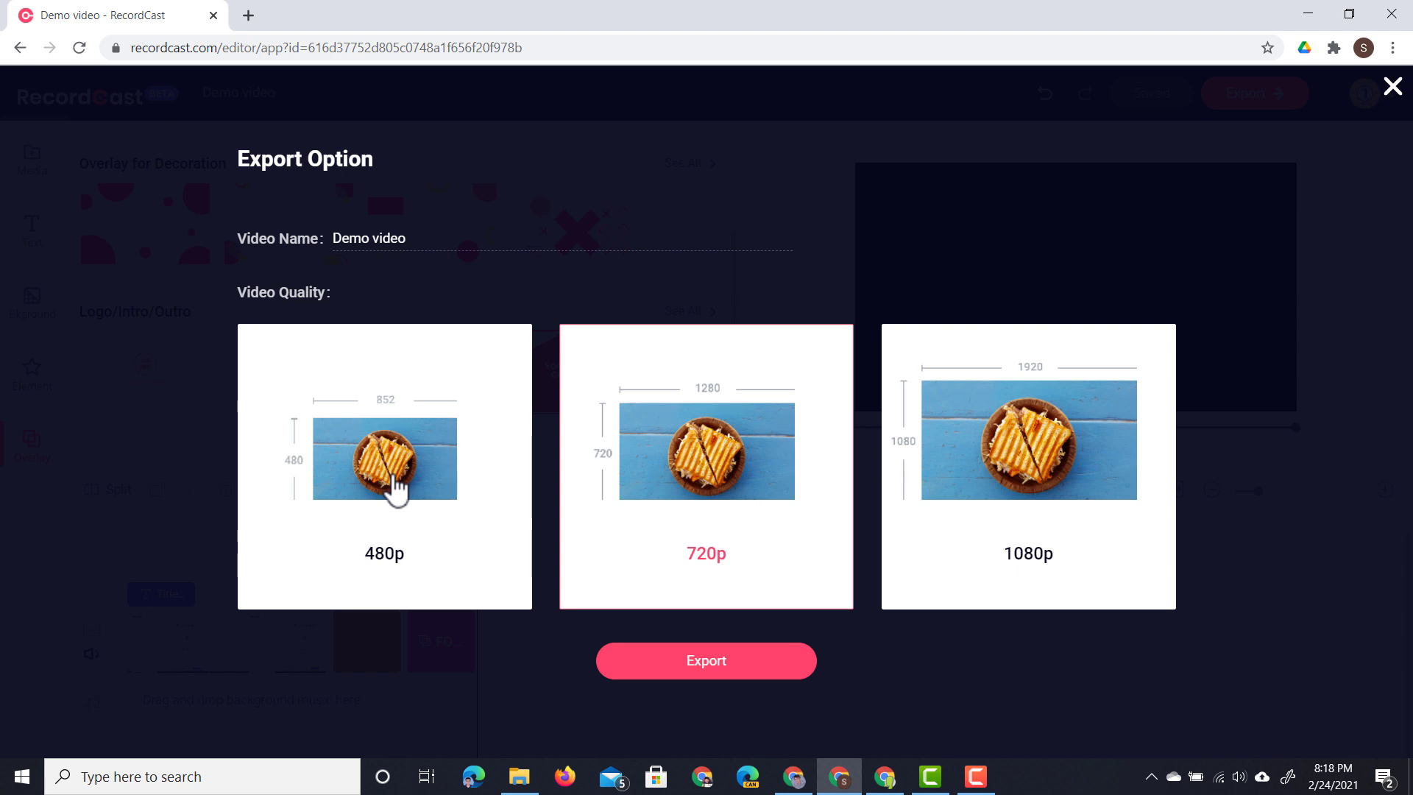
Start the export at 720p quality
left_click(1088, 475)
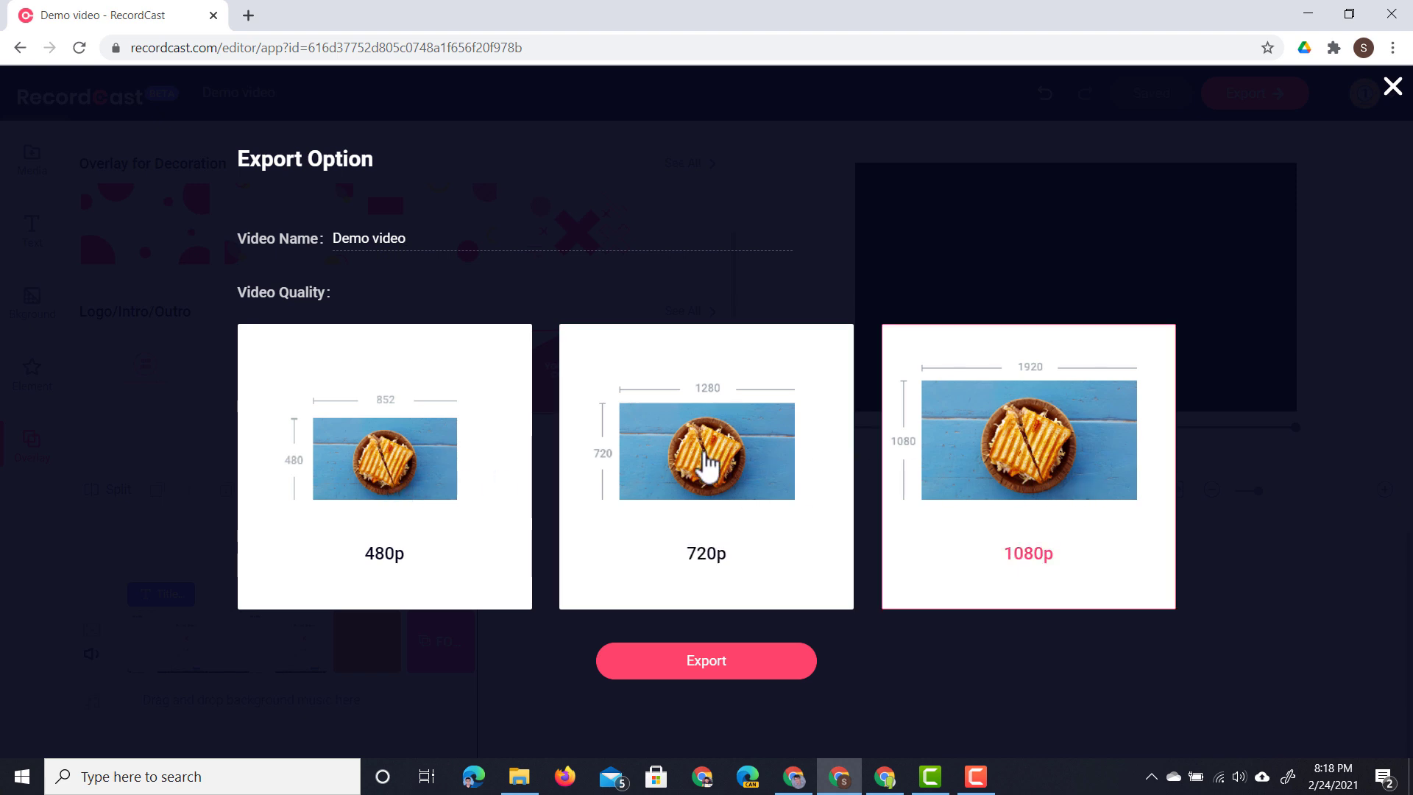
left_click(699, 467)
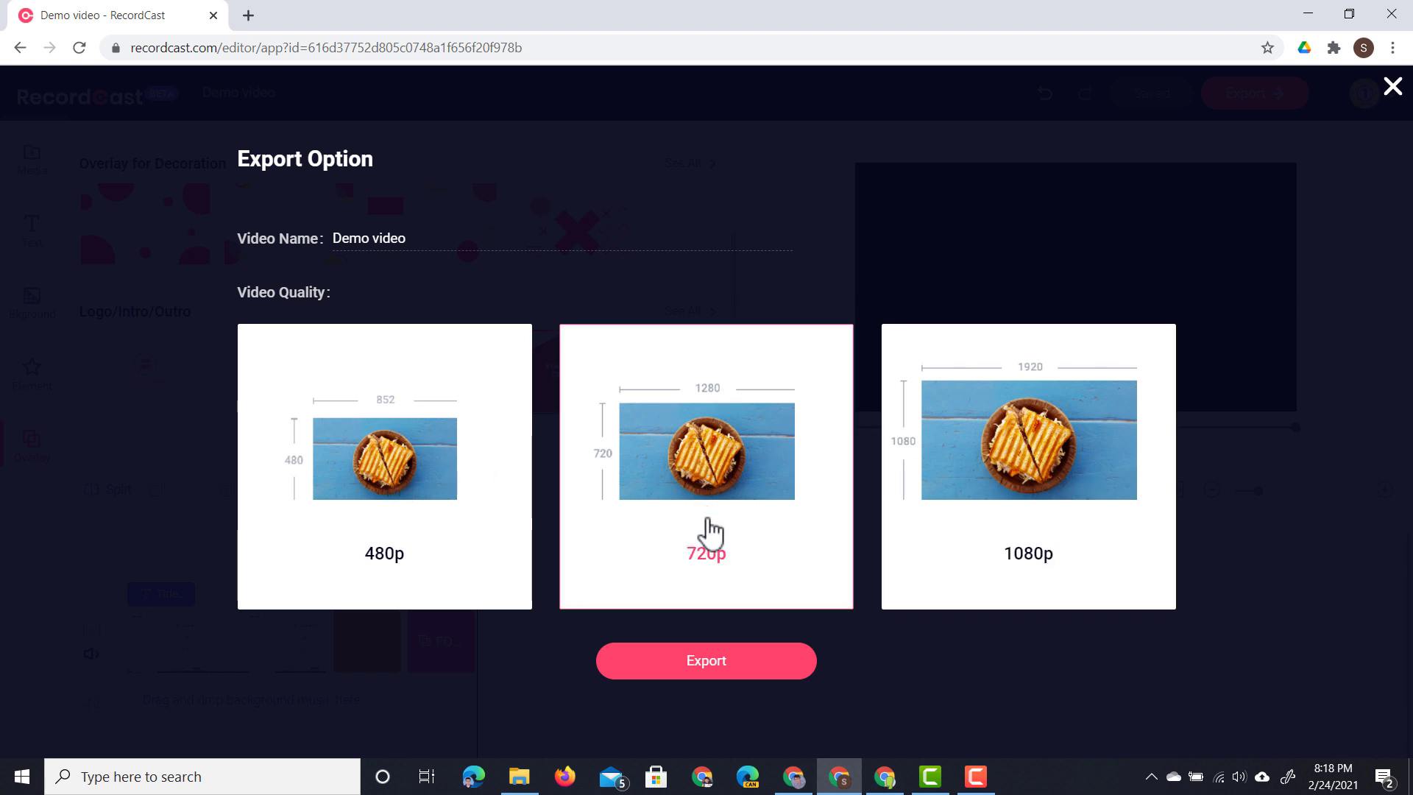
left_click(735, 669)
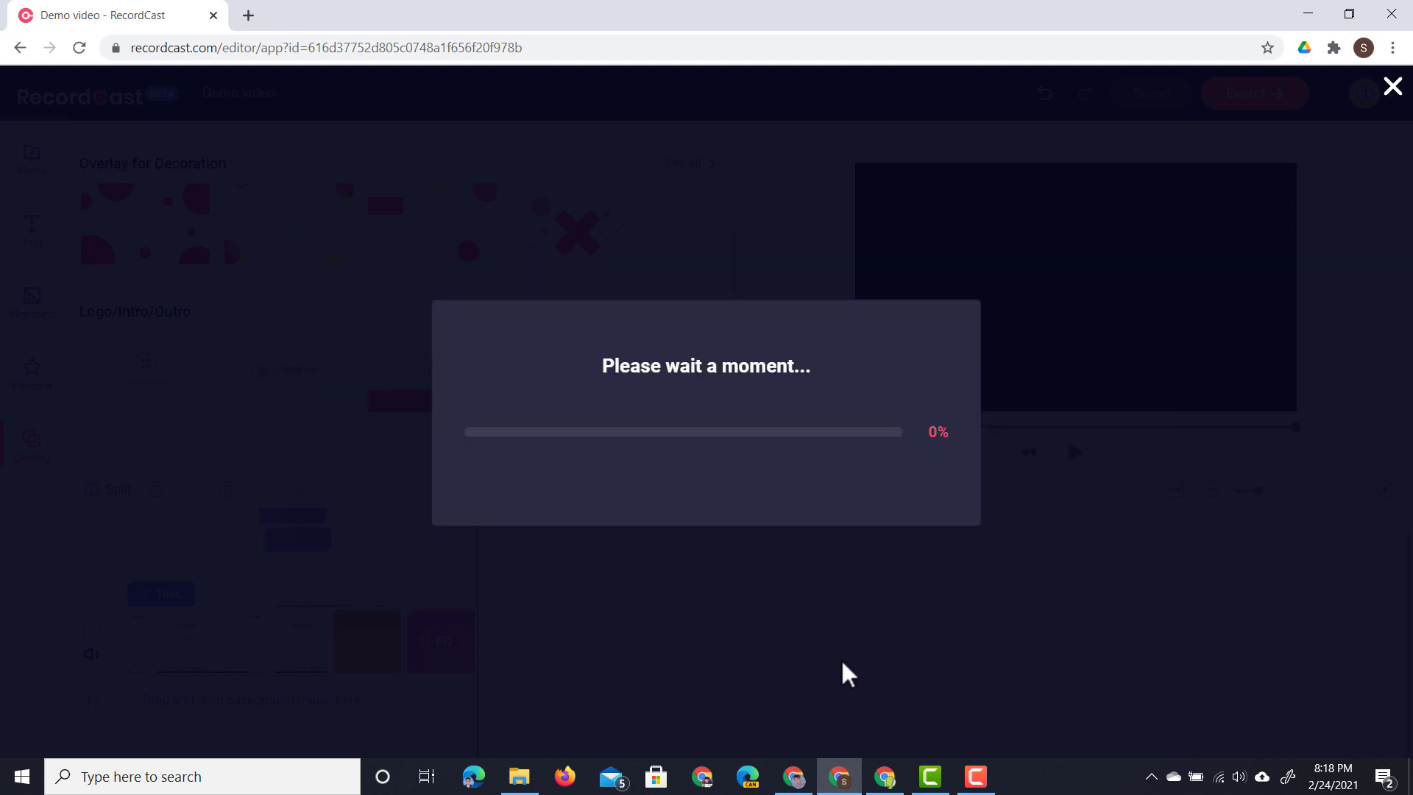